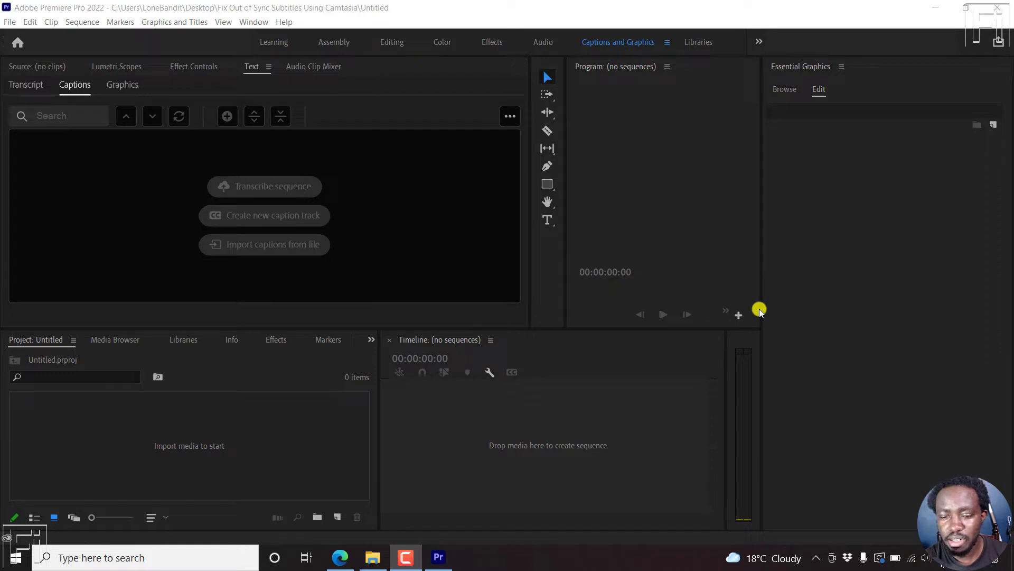
Step: Drag the YouTube subtitles video and Out of Sync Subtitles.srt from File Explorer into the Project panel
click(372, 557)
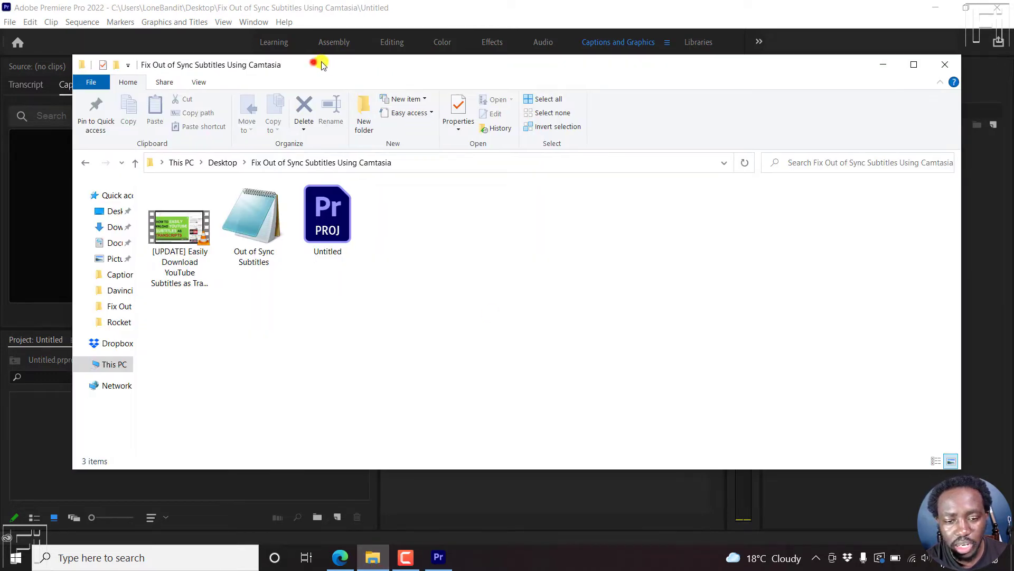
drag(312, 61, 592, 101)
click(464, 313)
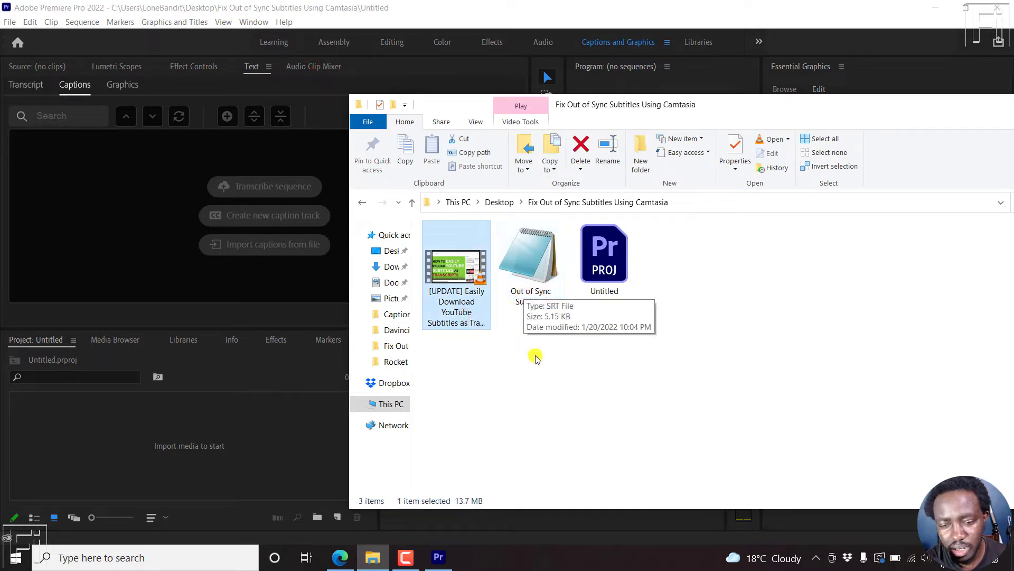
drag(542, 359, 24, 315)
drag(74, 388, 74, 389)
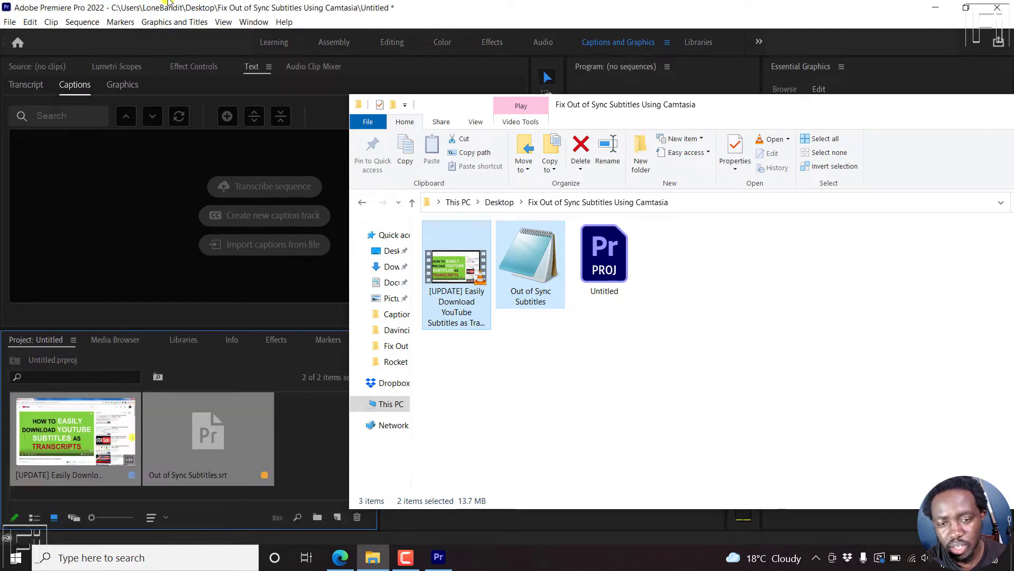
click(168, 3)
click(298, 422)
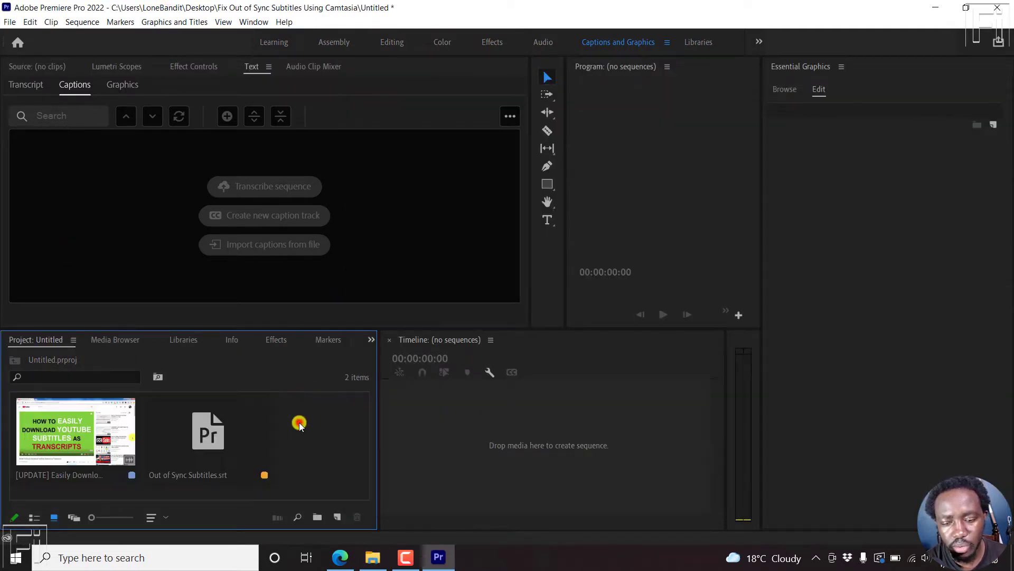
Step: Create a new sequence from the YouTube subtitles clip and widen the program monitor and timeline
right_click(40, 429)
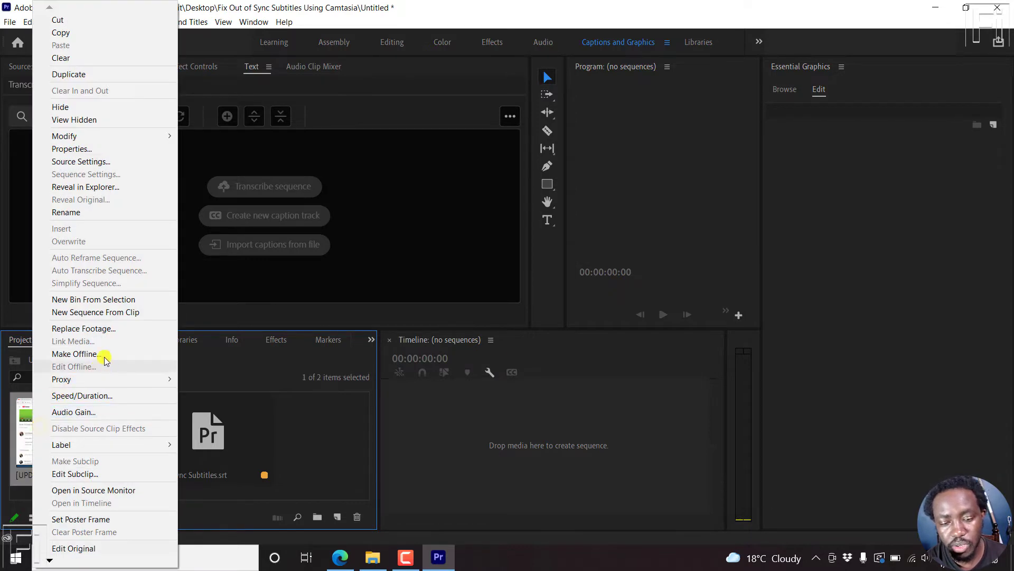
click(116, 312)
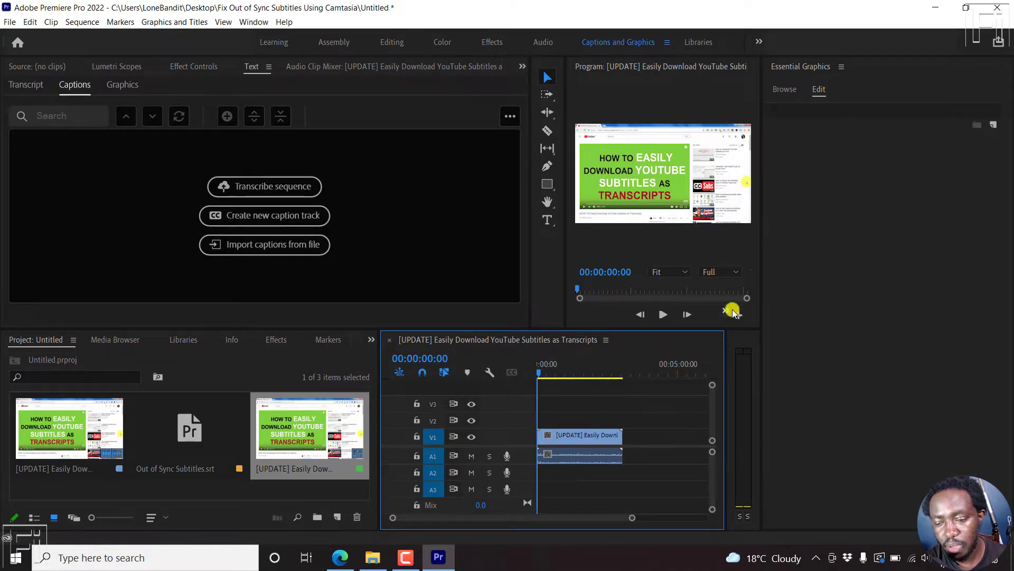
drag(761, 261, 855, 257)
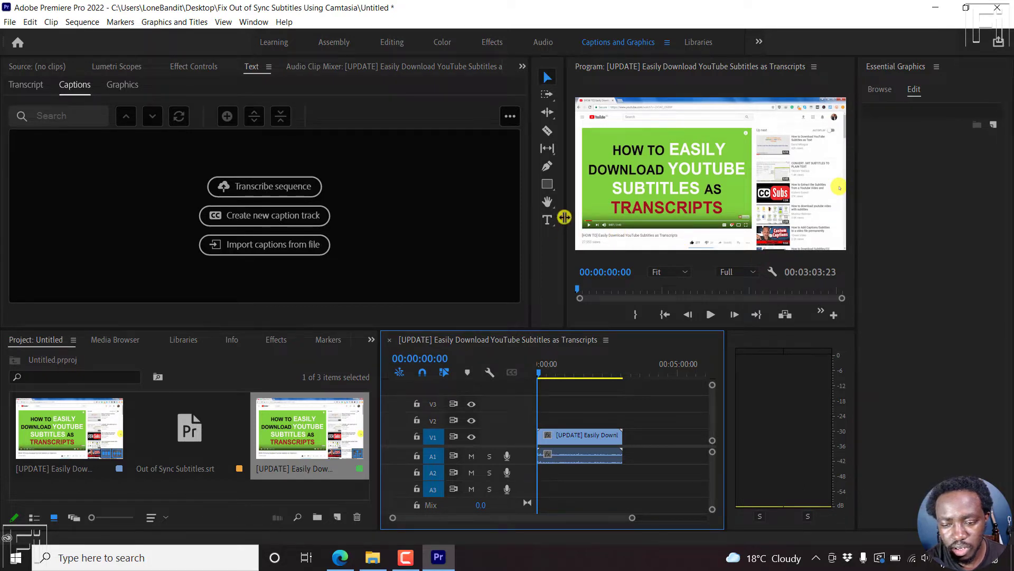
drag(565, 227, 437, 231)
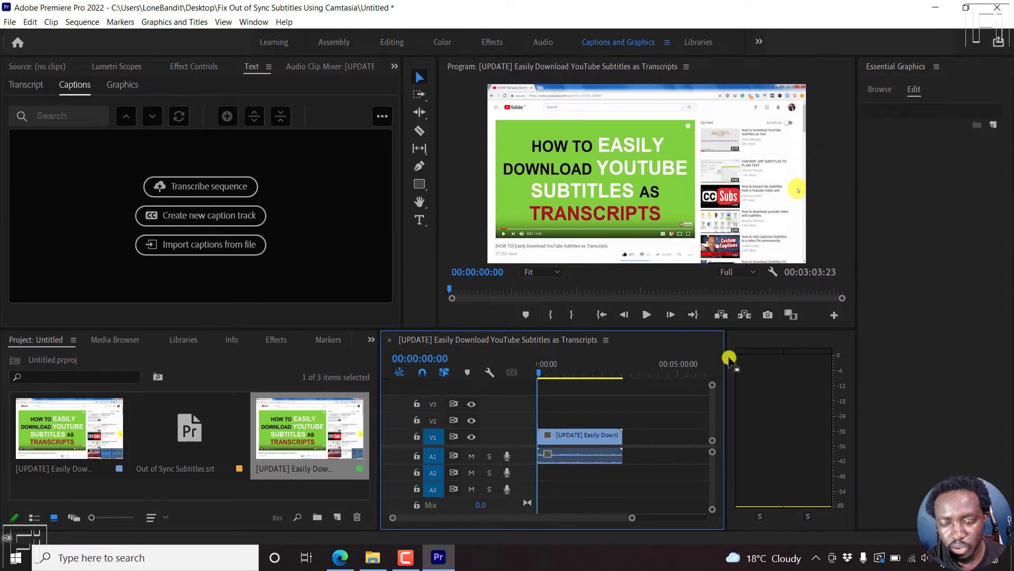
drag(726, 372, 810, 364)
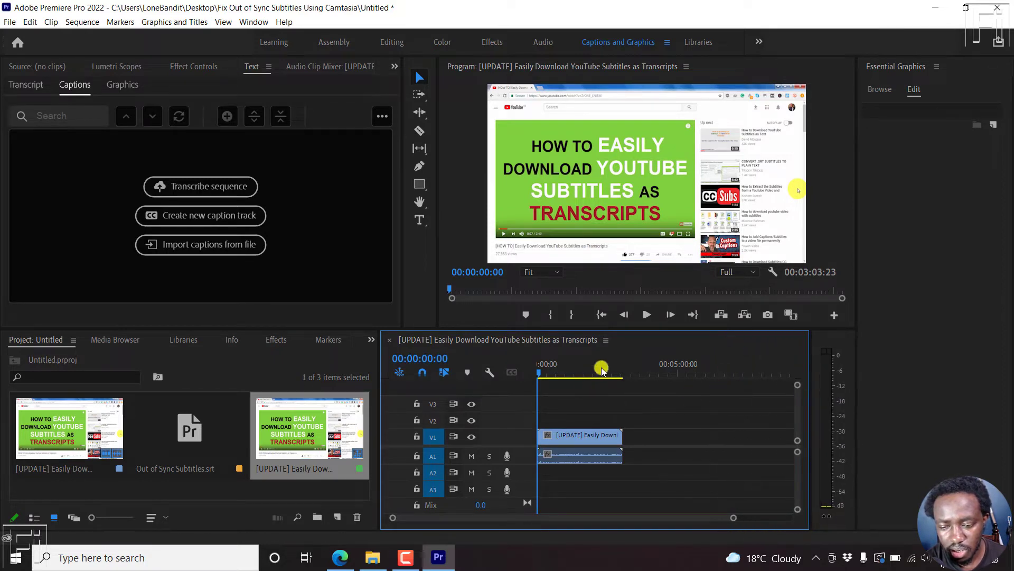
Step: Fit the whole sequence in the timeline, enlarge the A1 and V1 tracks, and begin dragging the SRT
key(backslash)
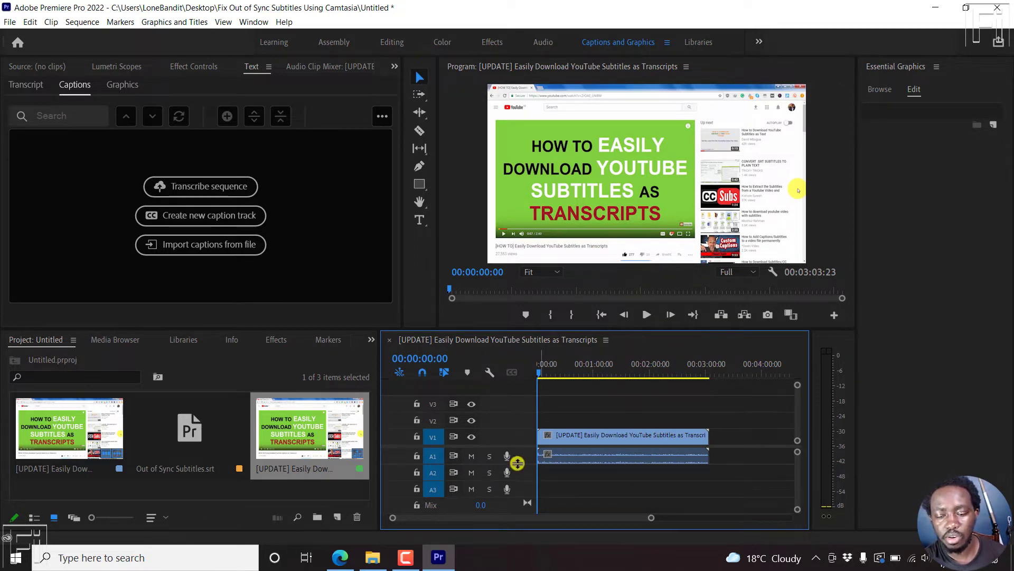
drag(518, 460, 519, 485)
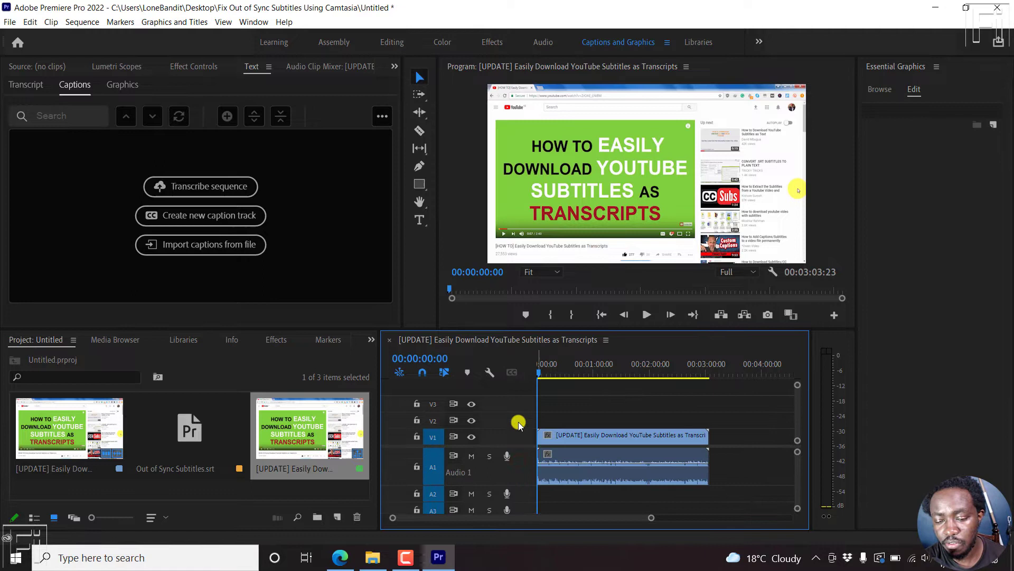
drag(517, 429, 516, 421)
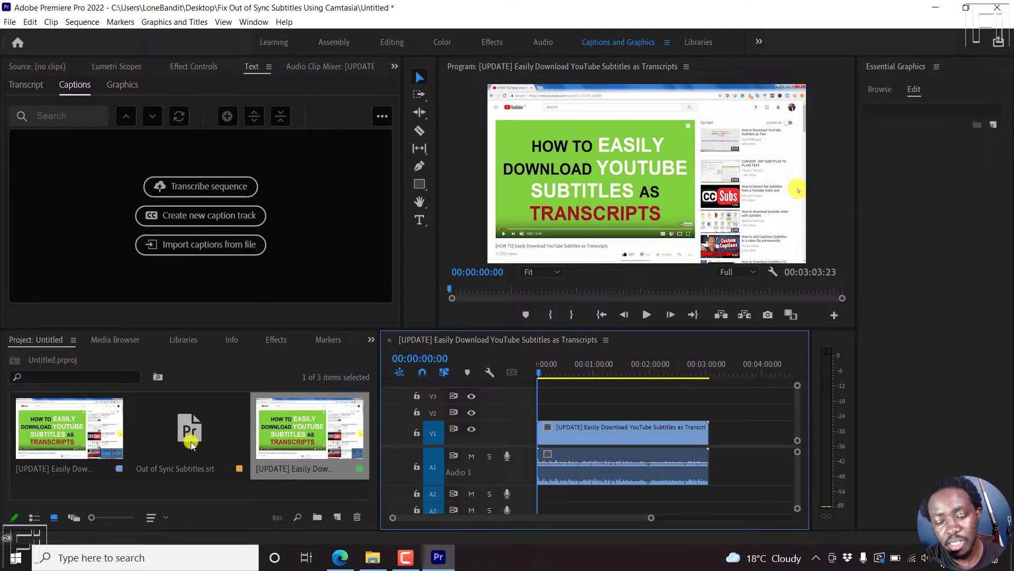
drag(177, 434, 561, 401)
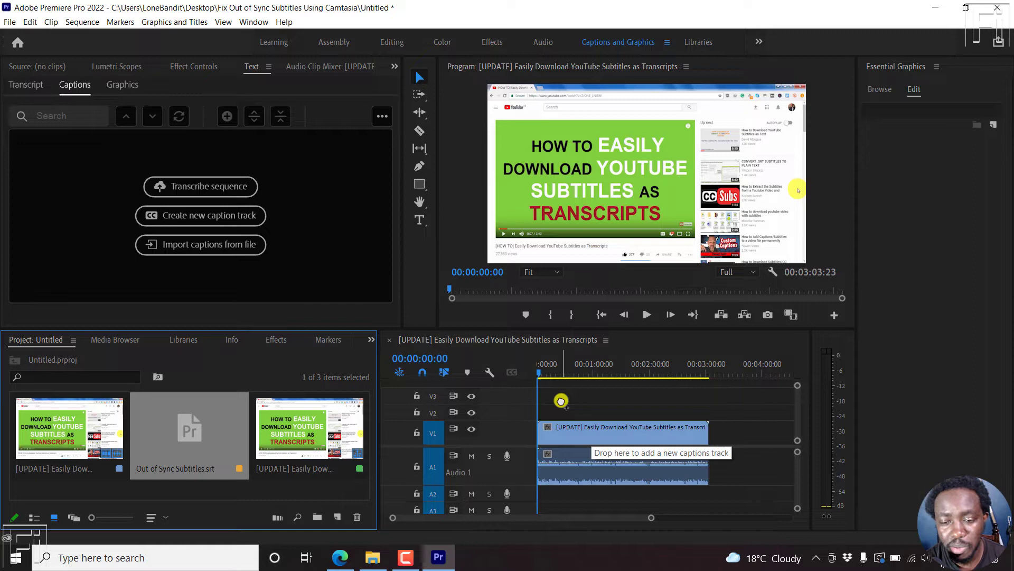
Step: Add Out of Sync Subtitles.srt as a caption track: Format Subtitle, Style None, Start Point Source timecode
drag(561, 401, 561, 401)
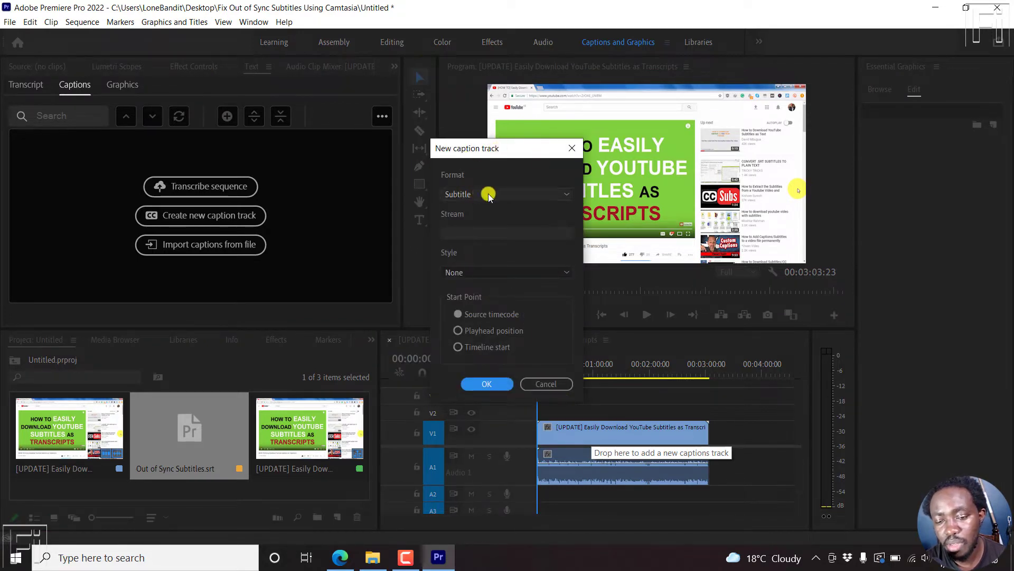
click(557, 196)
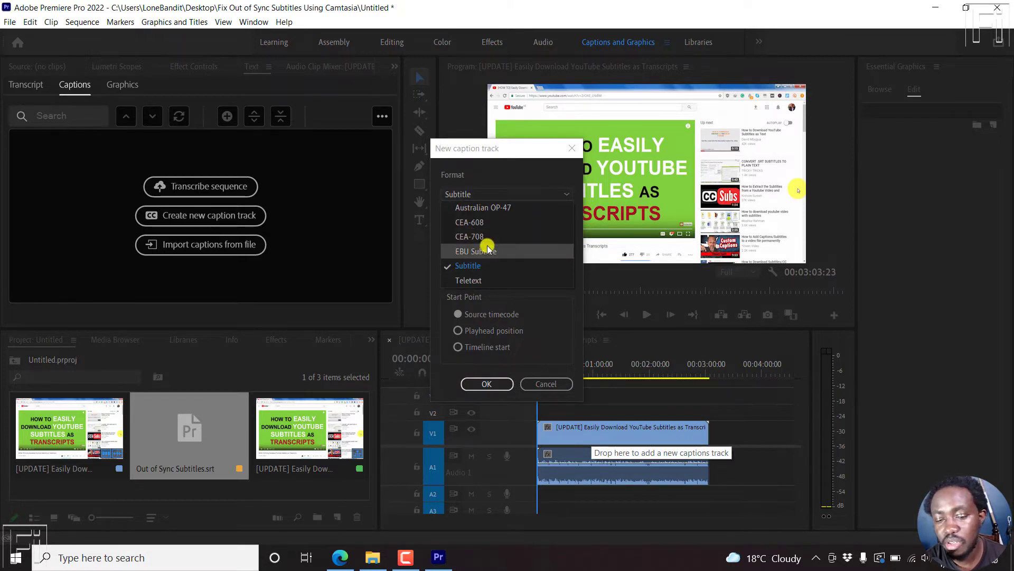
click(512, 168)
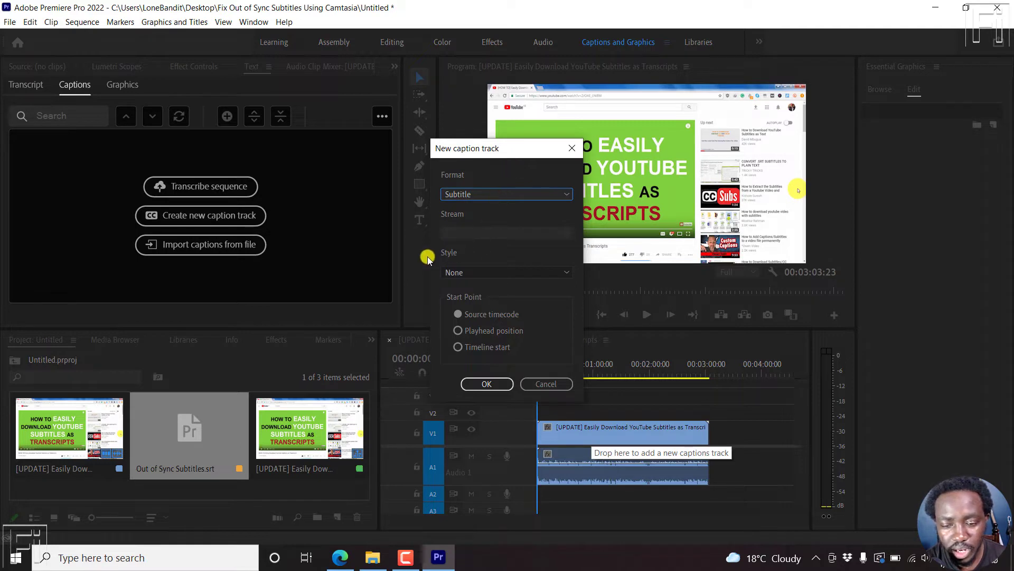
click(464, 273)
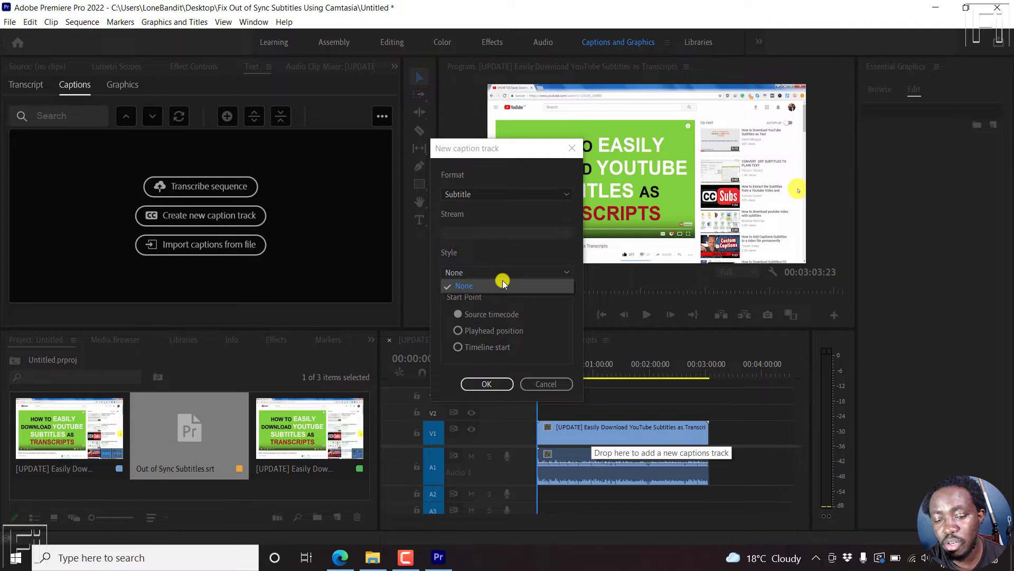
click(483, 247)
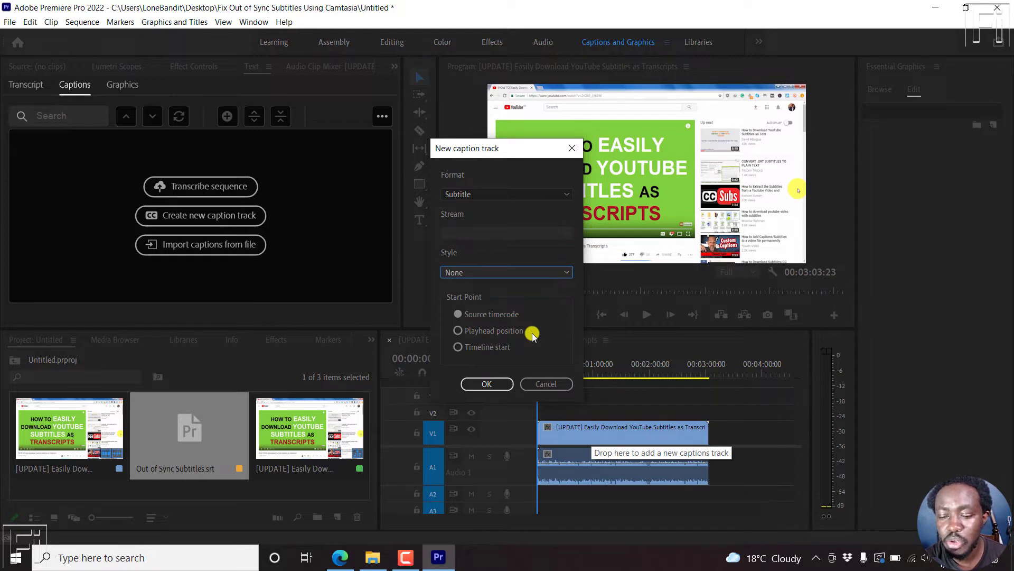
click(476, 316)
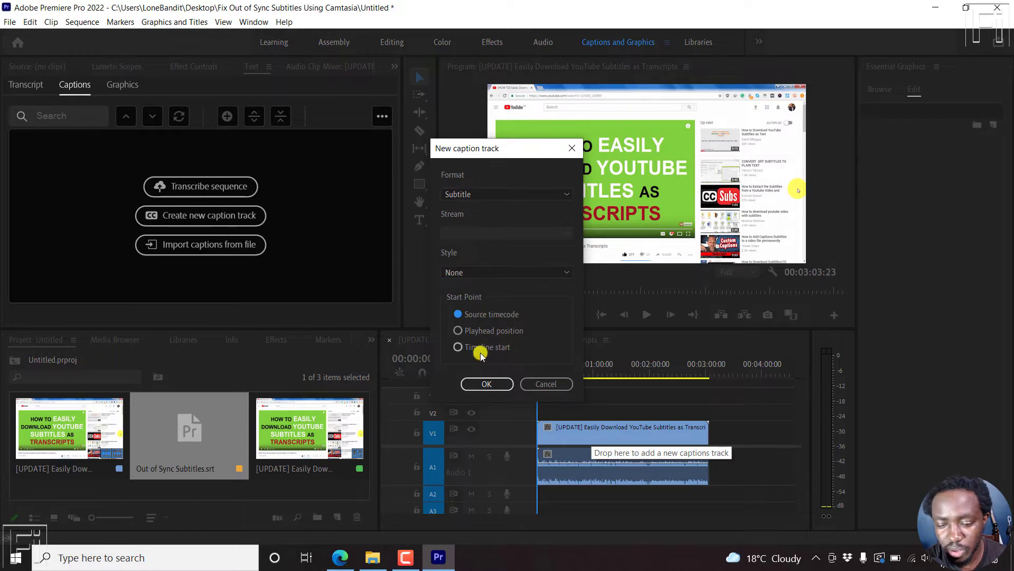
click(486, 384)
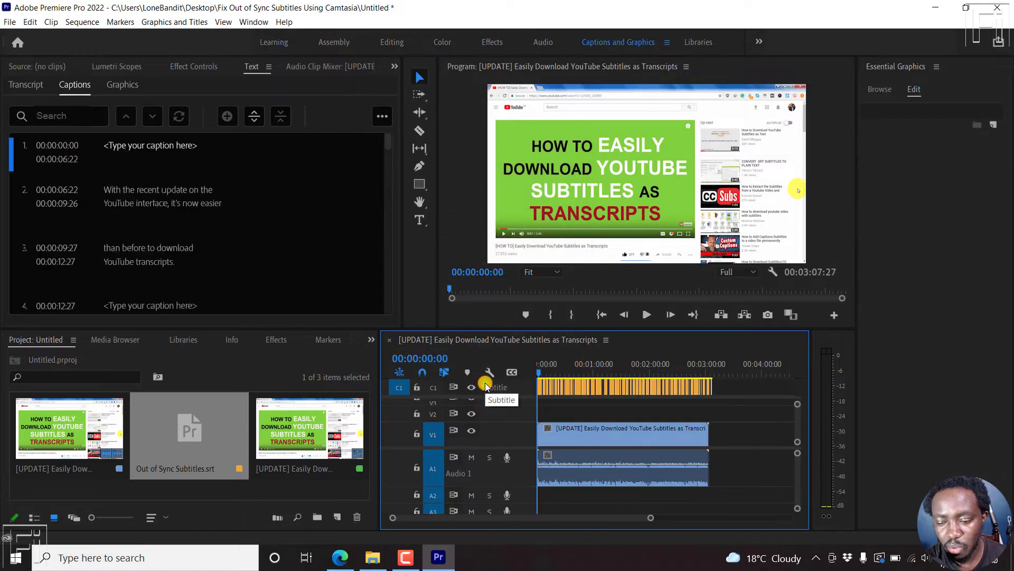
Step: Zoom in to check the final captions ending at 00:03:07:27, then return to 00:00:02:09
click(708, 365)
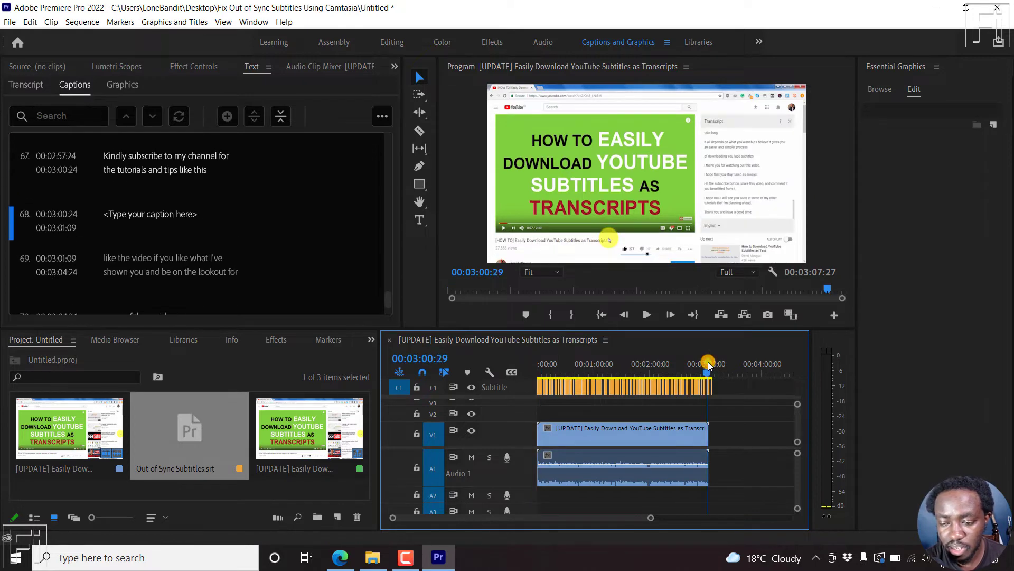
key(equal)
key(equal)
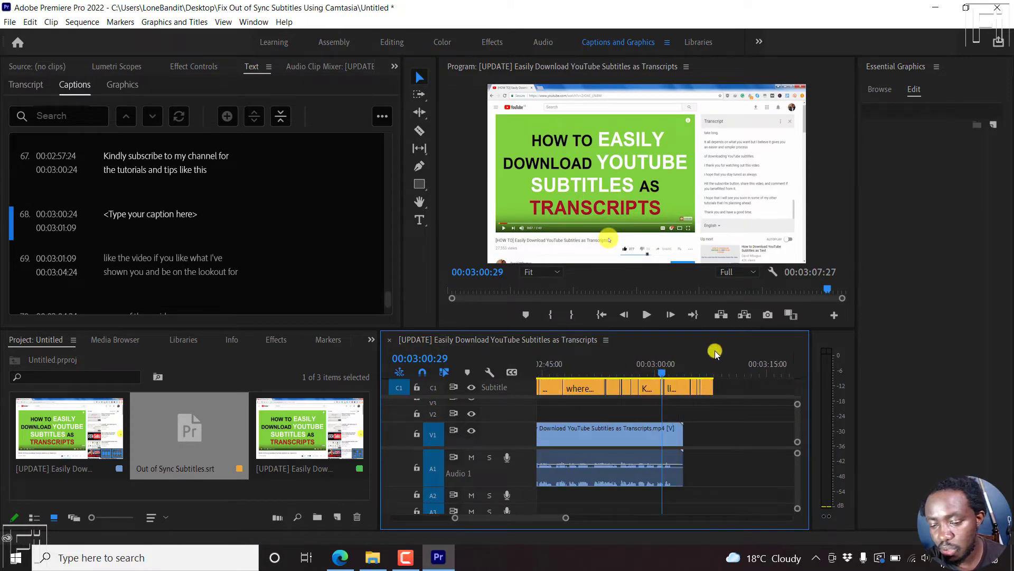
click(704, 367)
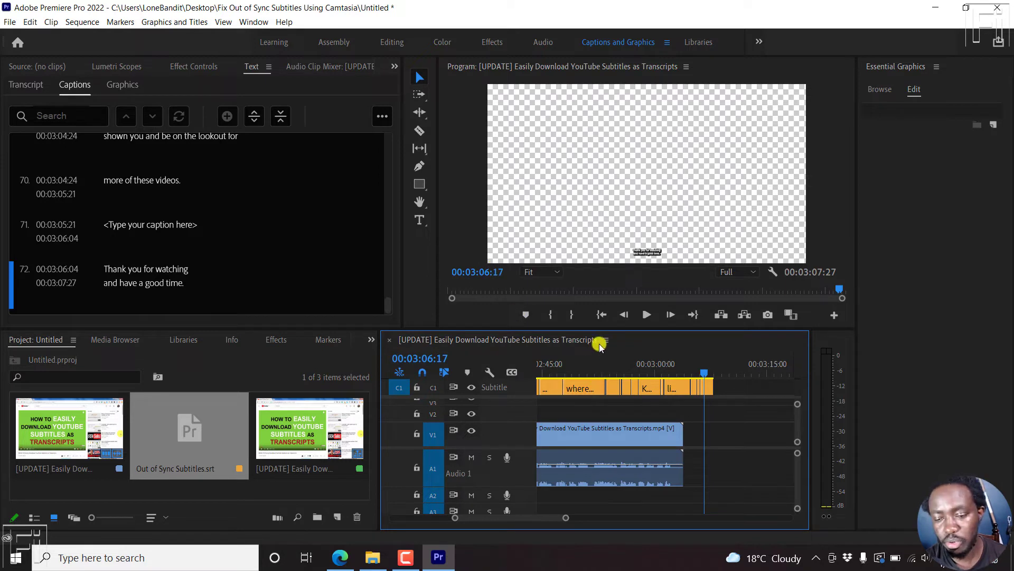
key(Home)
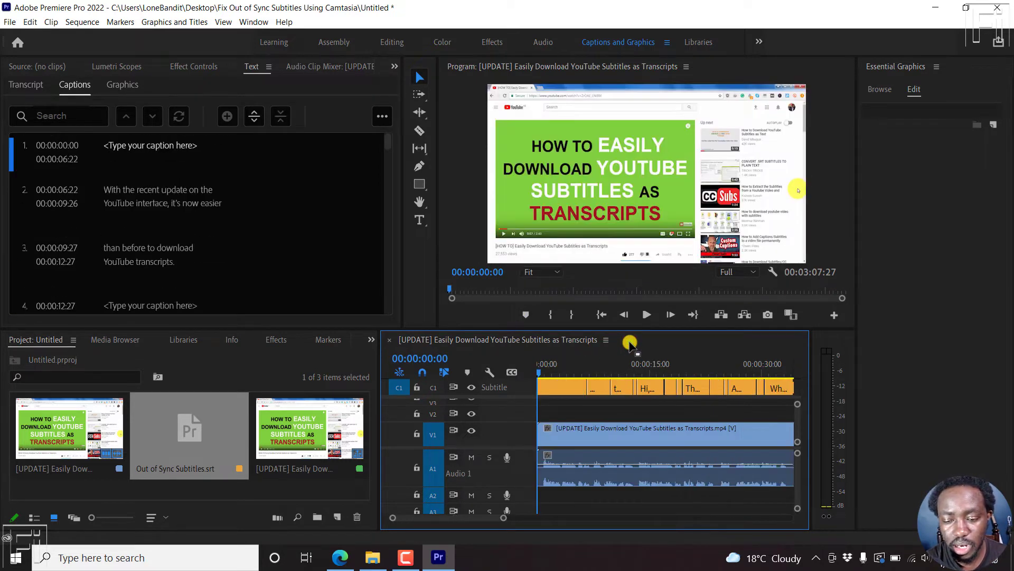
click(554, 366)
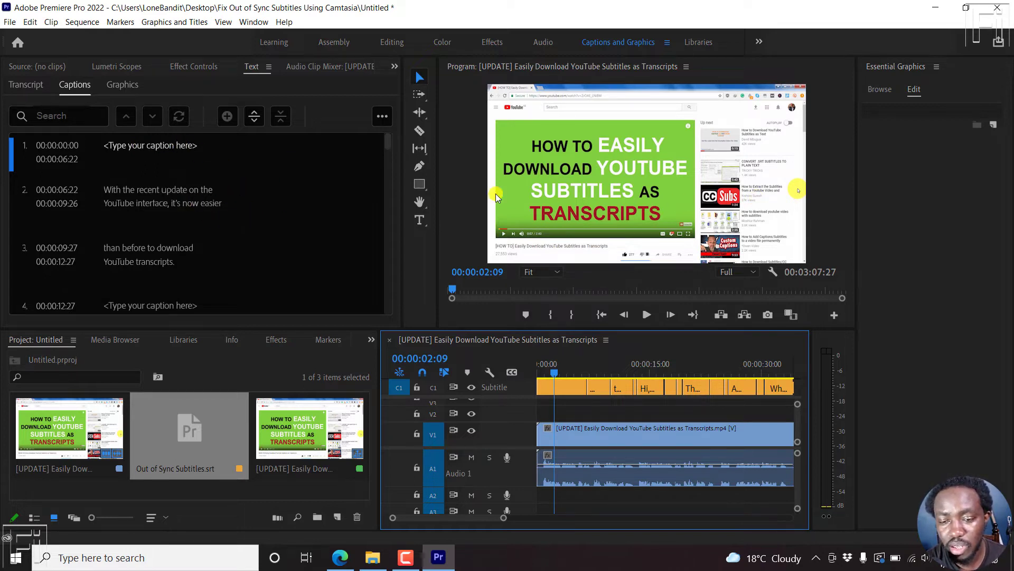
Step: Widen Essential Graphics, select all captions with Ctrl+A, and change their font size from 16 to 42
drag(437, 172, 400, 173)
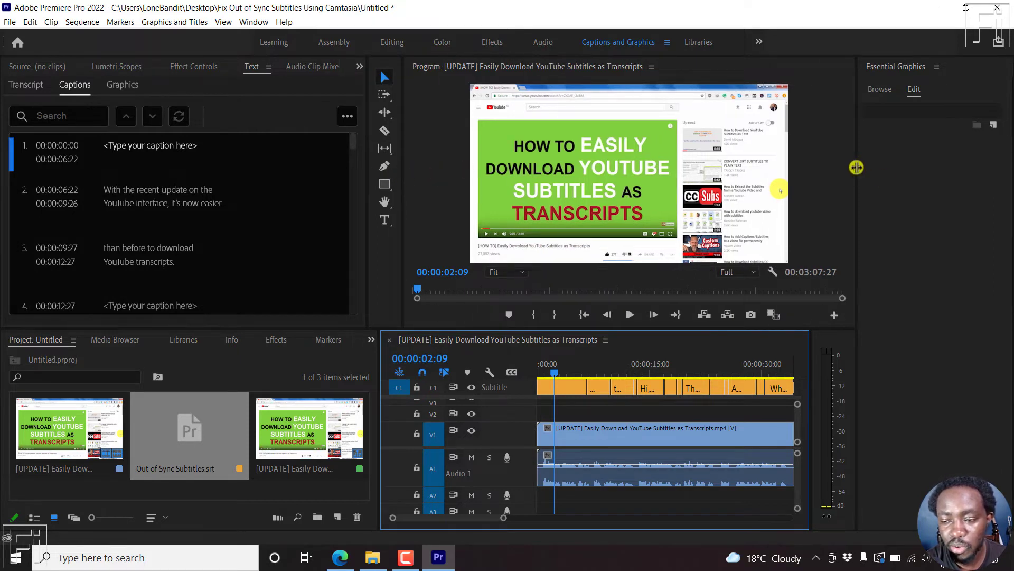
drag(856, 168, 798, 172)
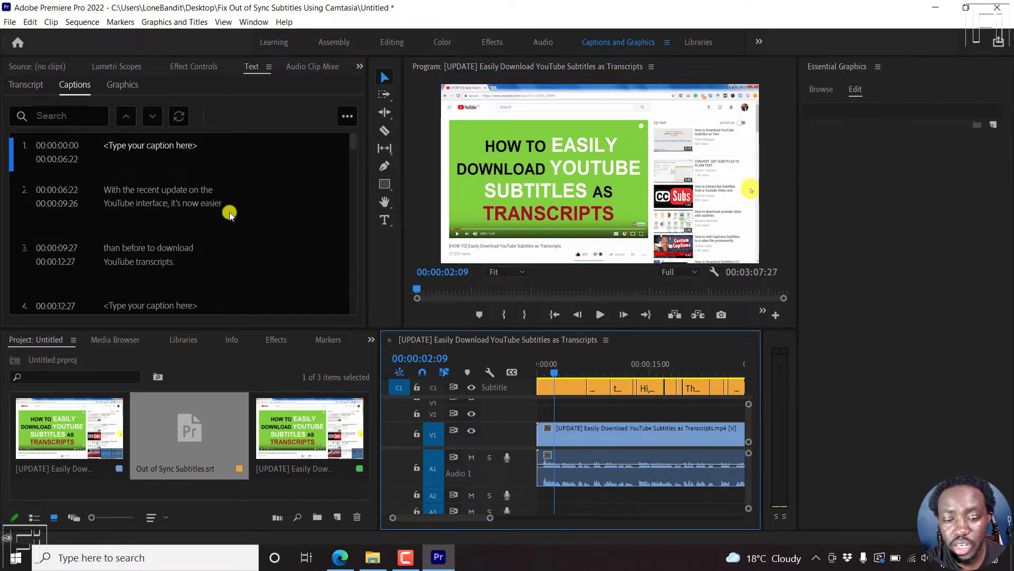
click(230, 149)
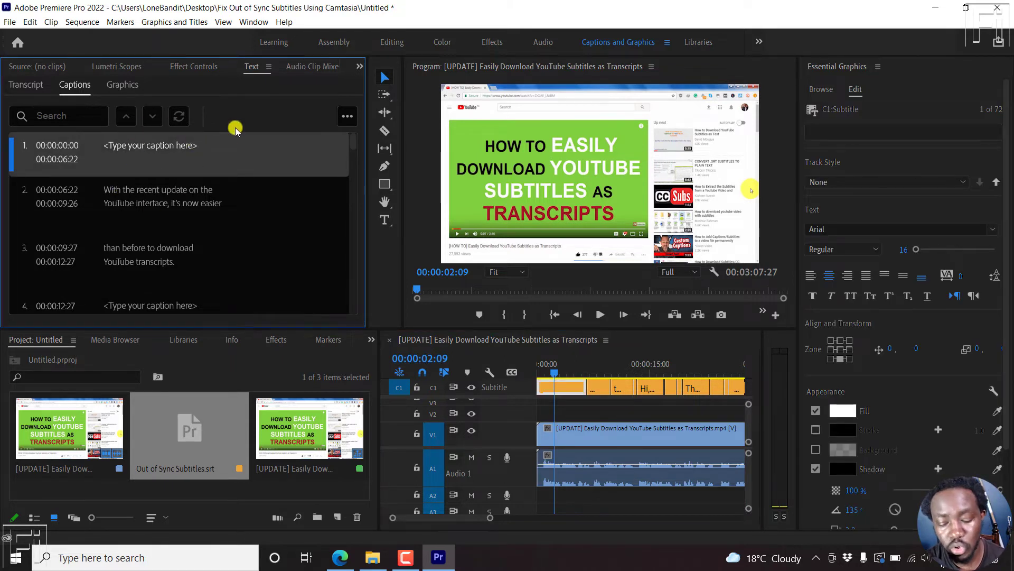
key(ctrl+a)
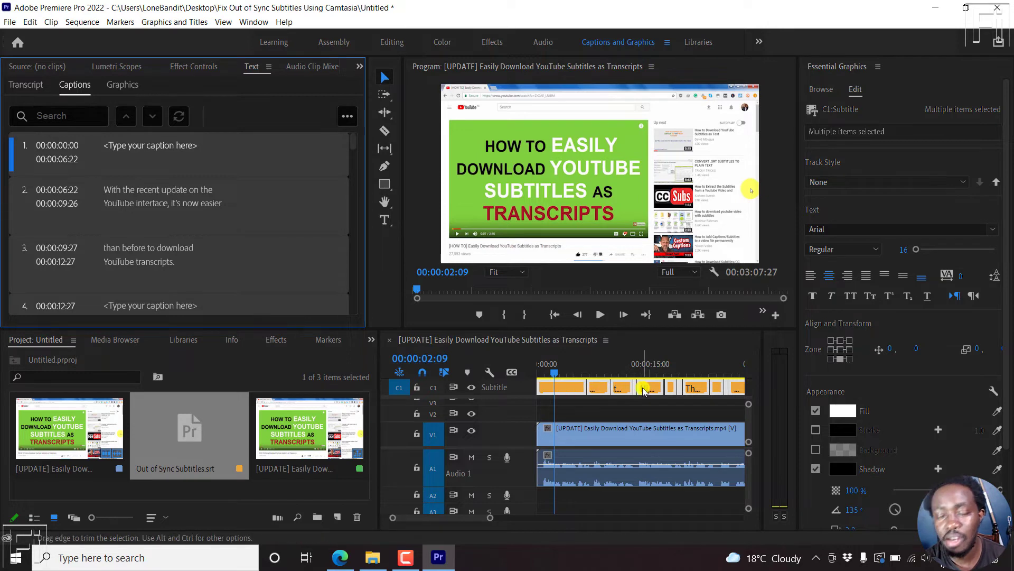
click(903, 252)
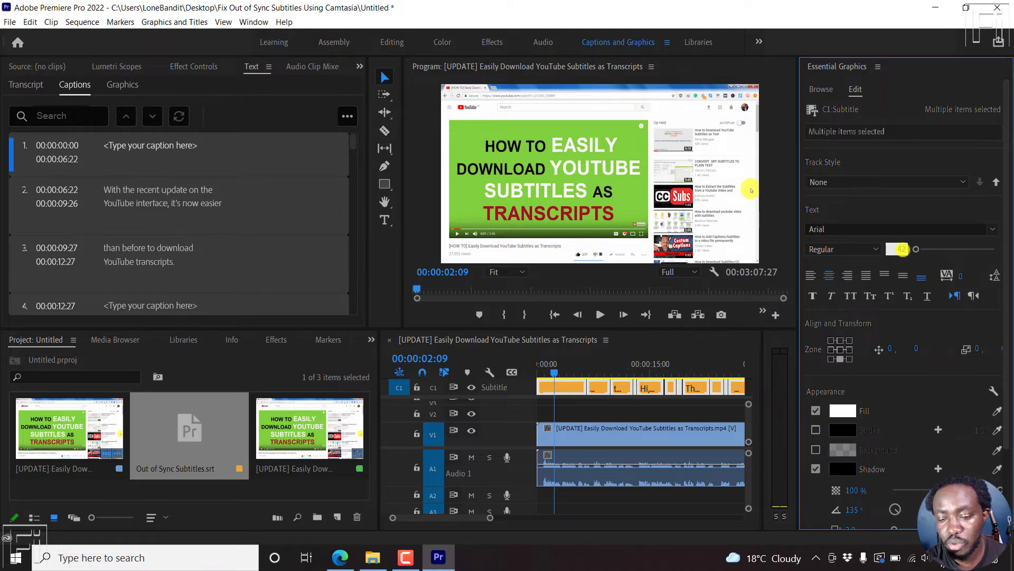
key(Return)
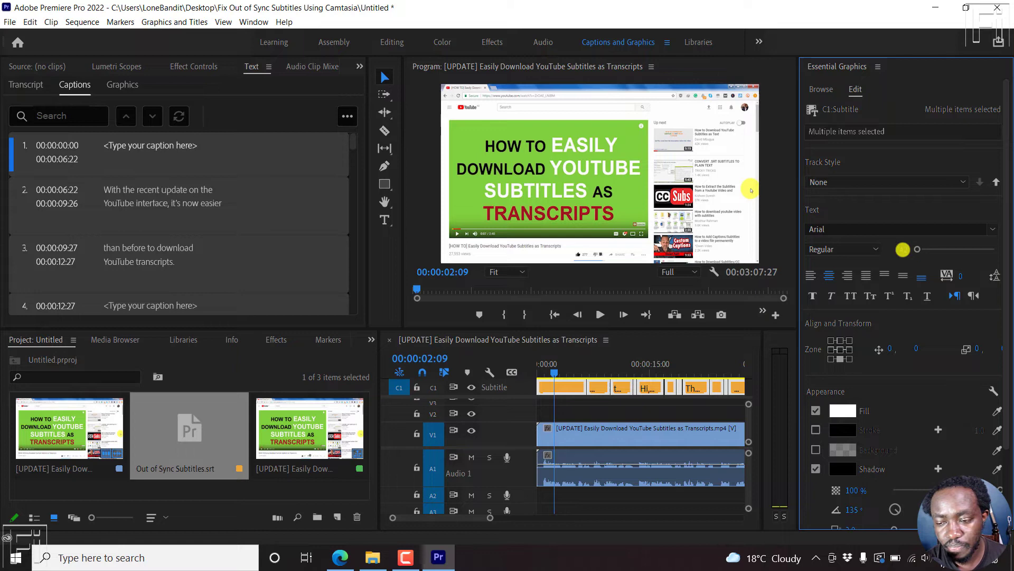
click(222, 207)
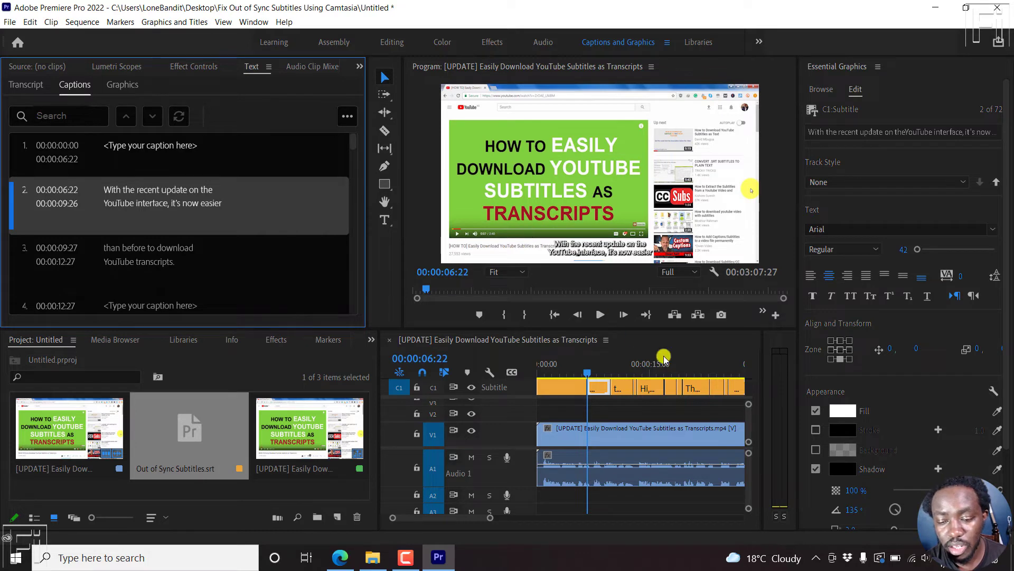
Step: Step through the first three caption clips and drag the A1 border down to show the audio waveform
click(557, 391)
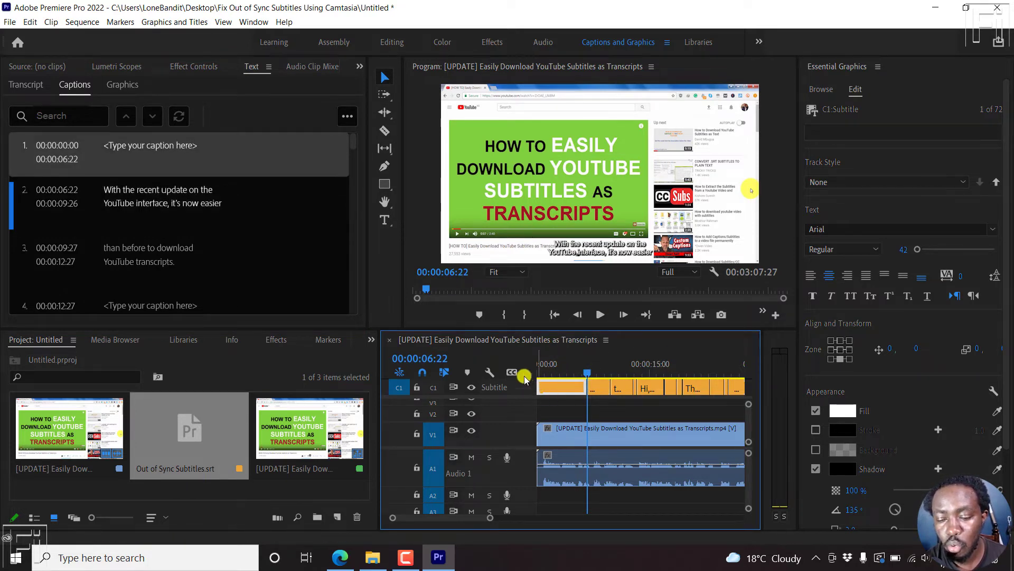
drag(796, 325, 848, 325)
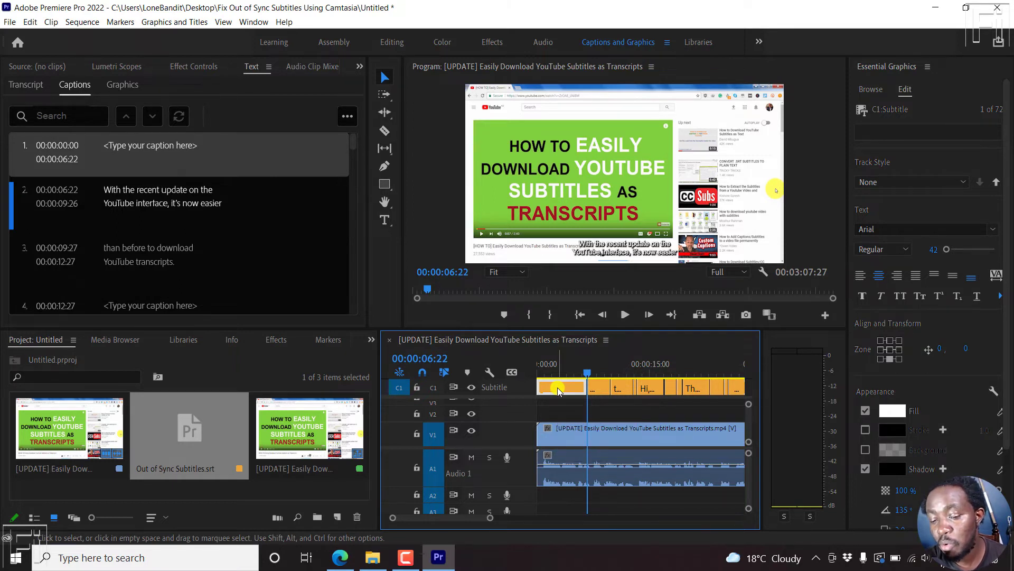
click(599, 389)
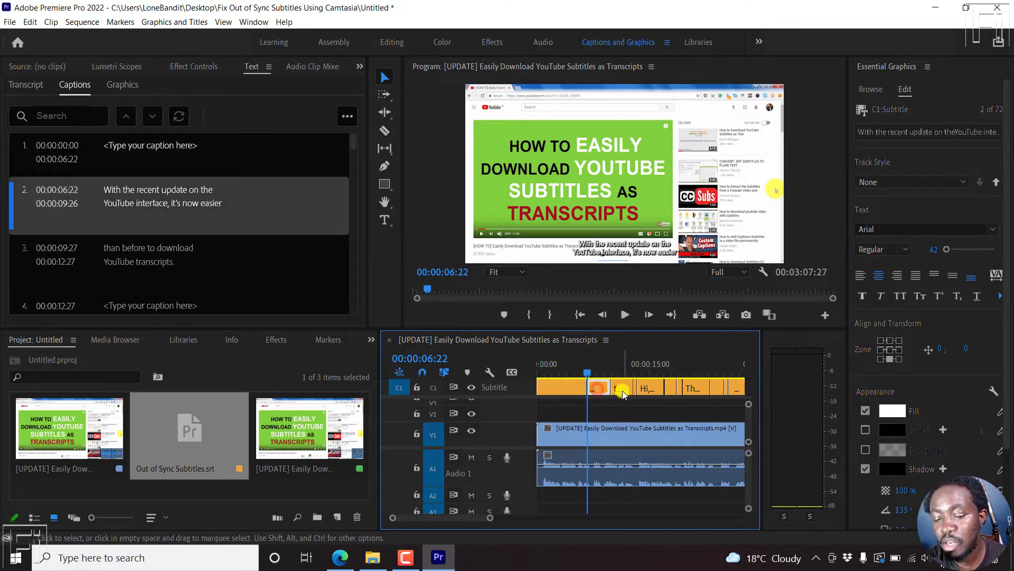
click(623, 391)
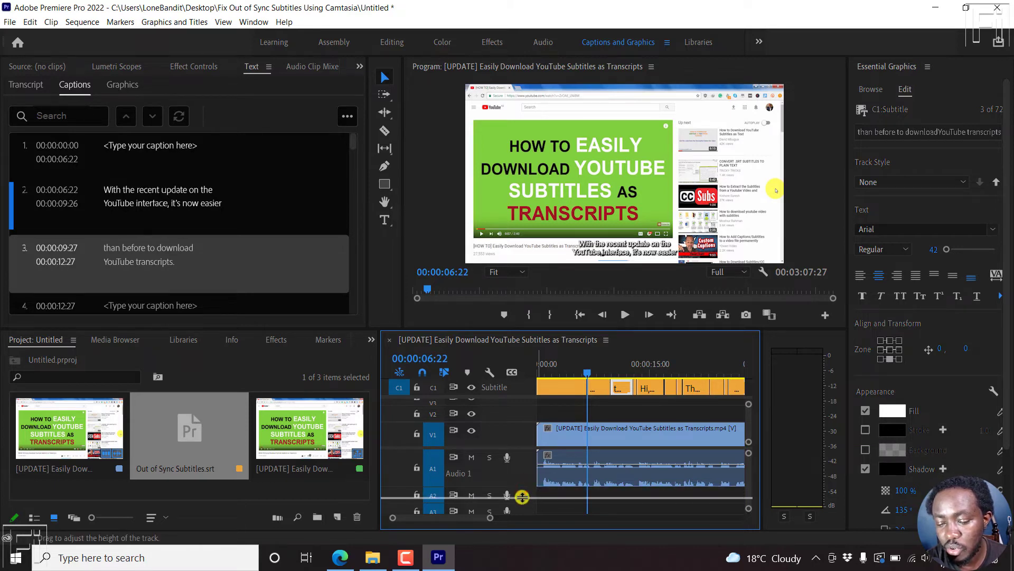
drag(522, 497, 523, 507)
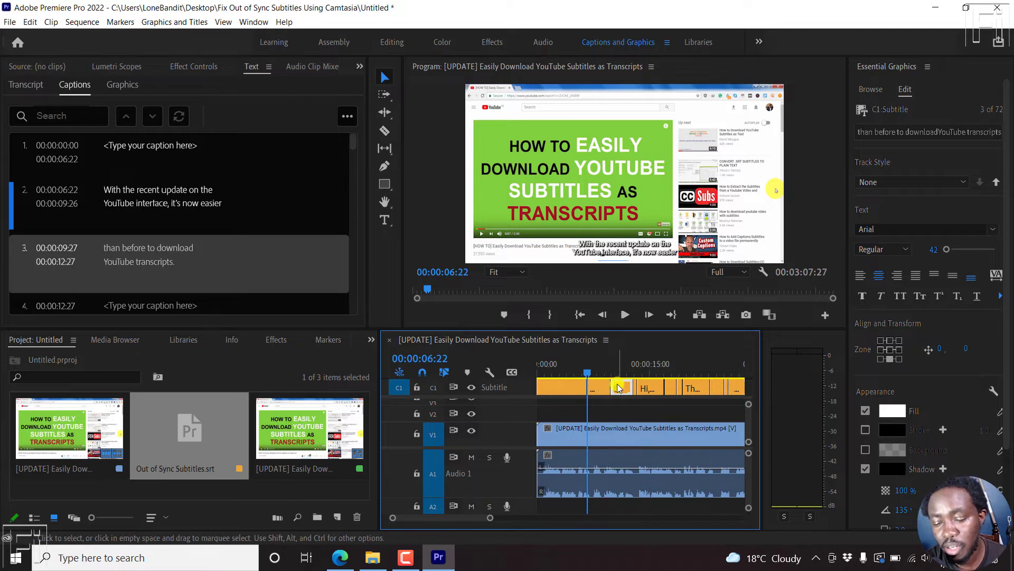
click(544, 366)
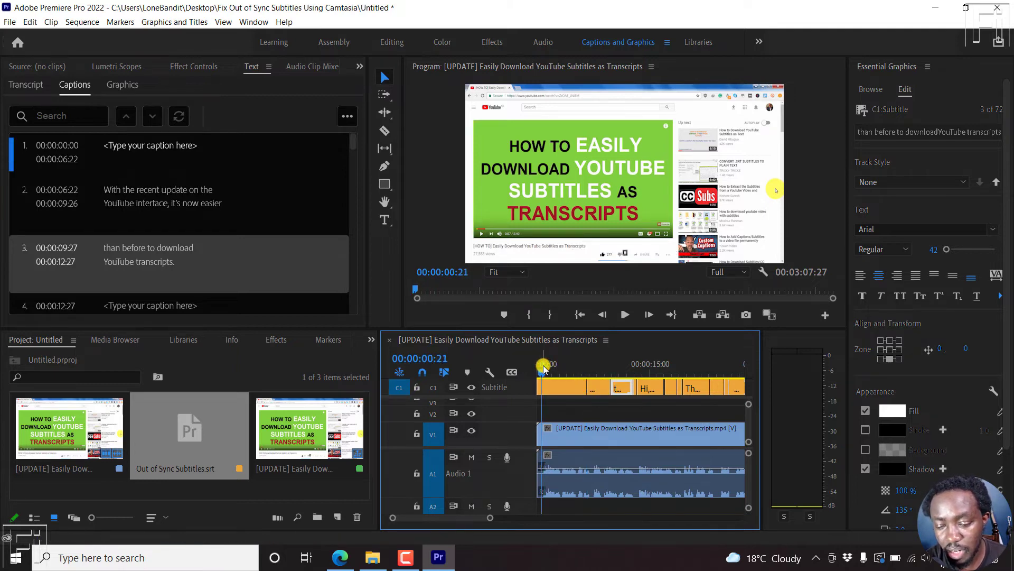
key(space)
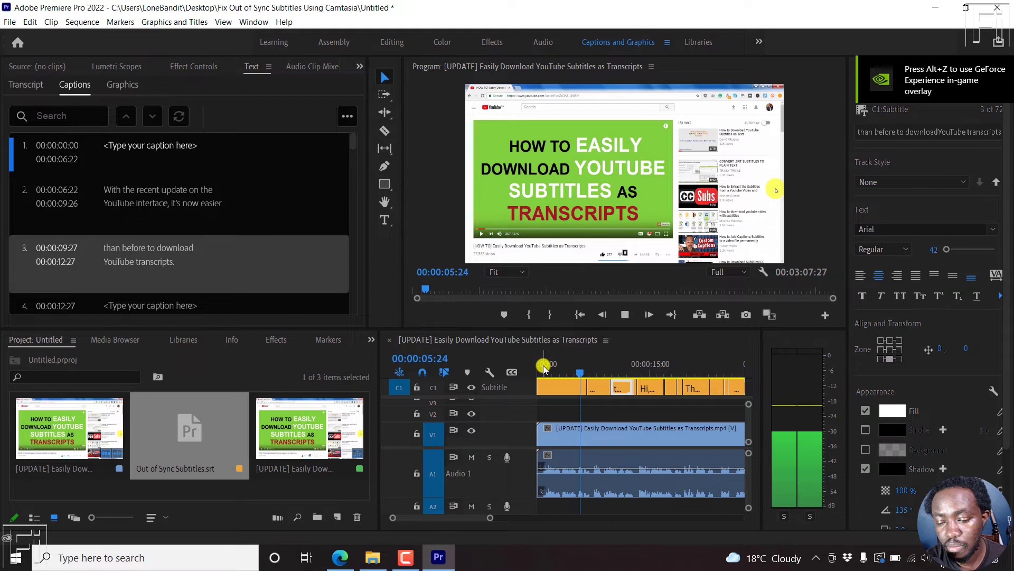
key(space)
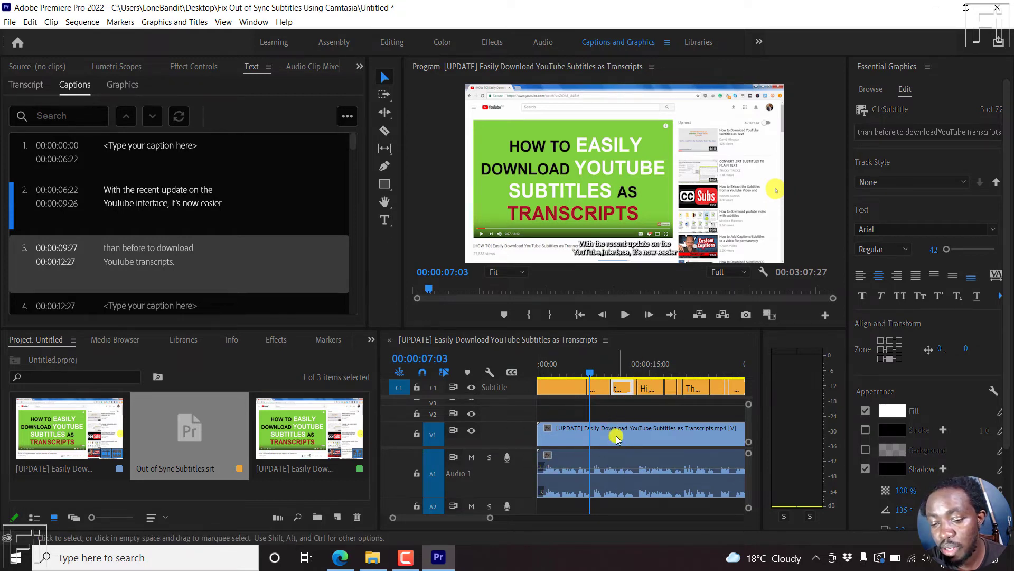
click(595, 385)
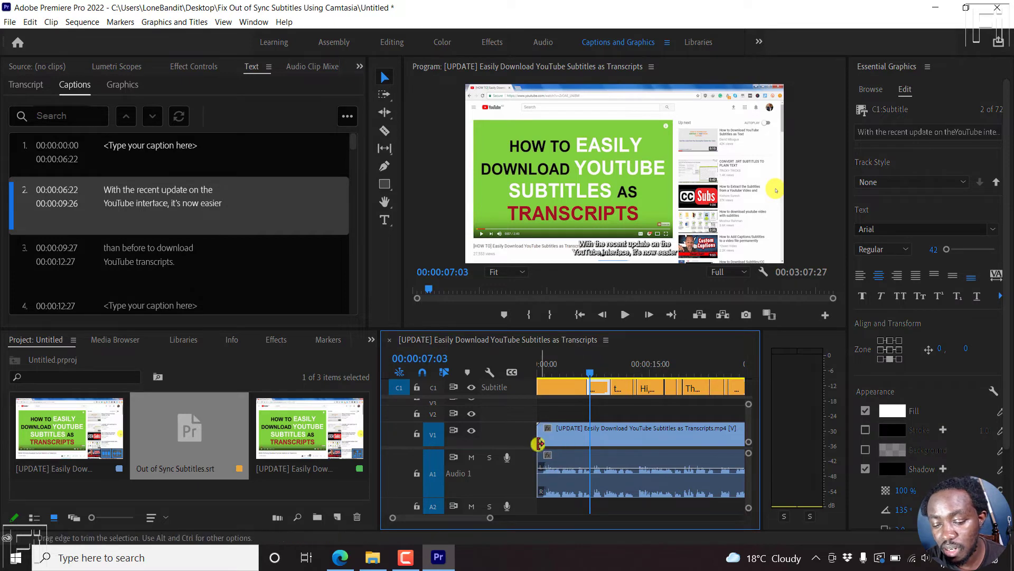
click(558, 389)
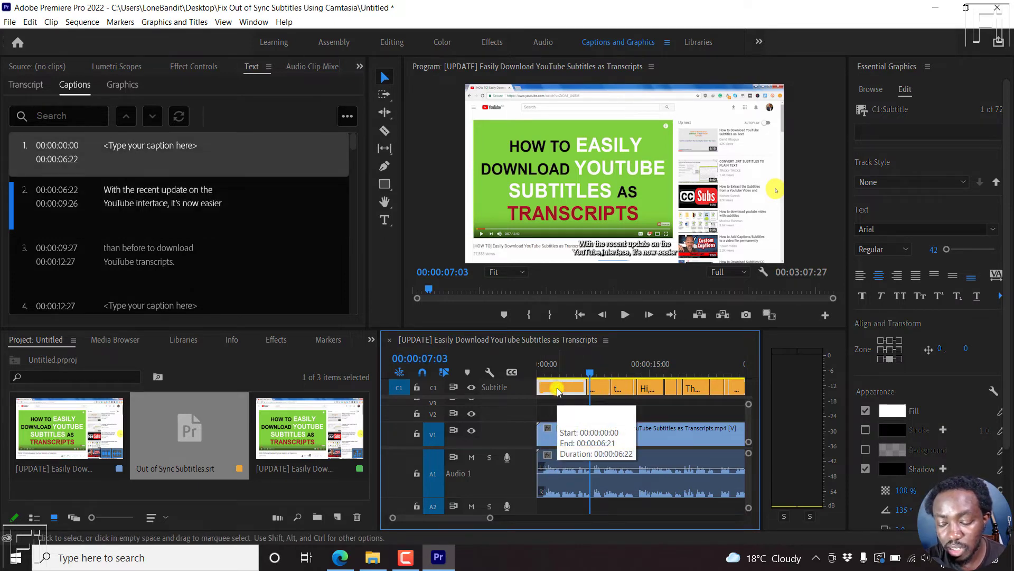
key(Delete)
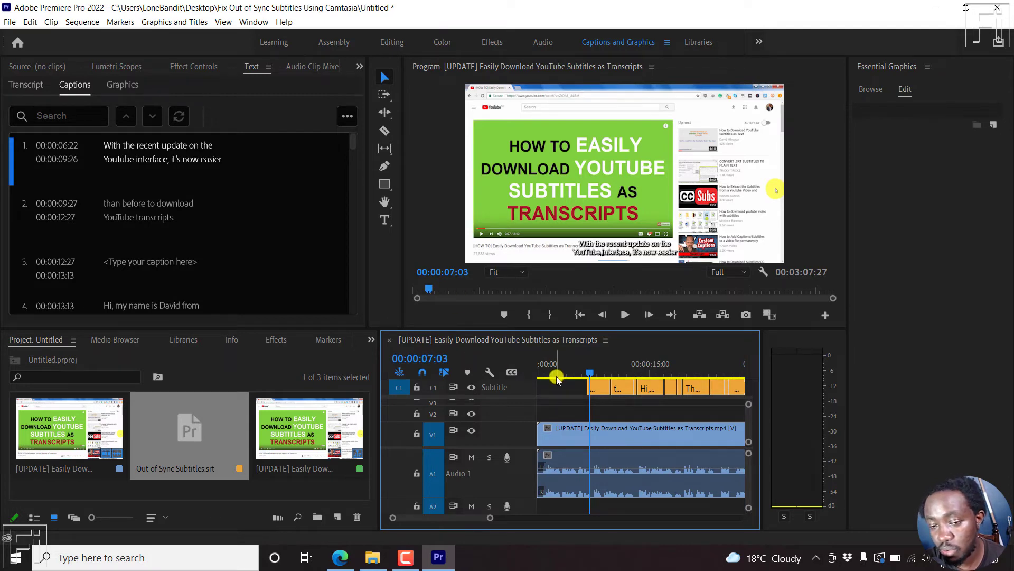
click(597, 386)
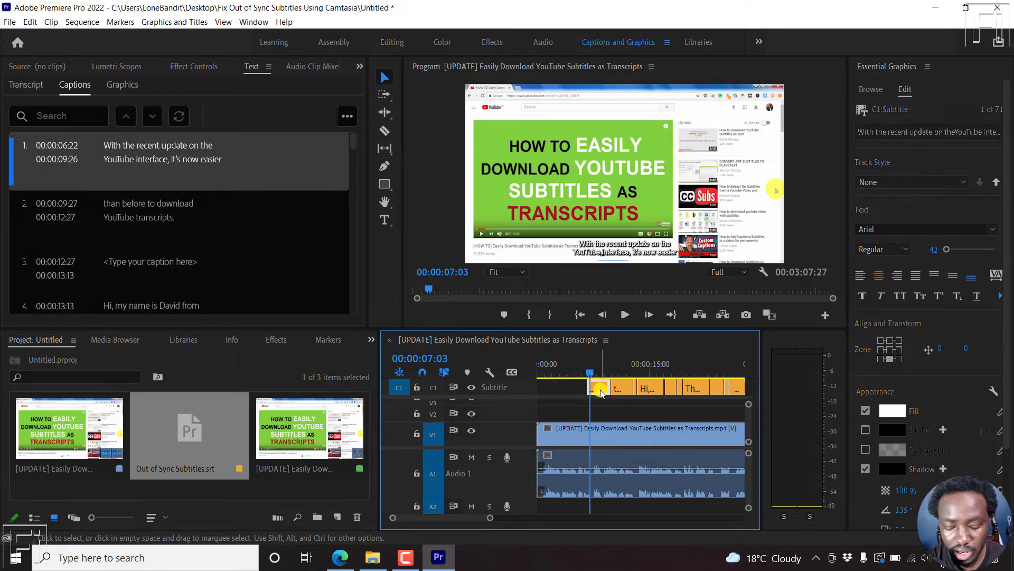
drag(601, 391, 576, 390)
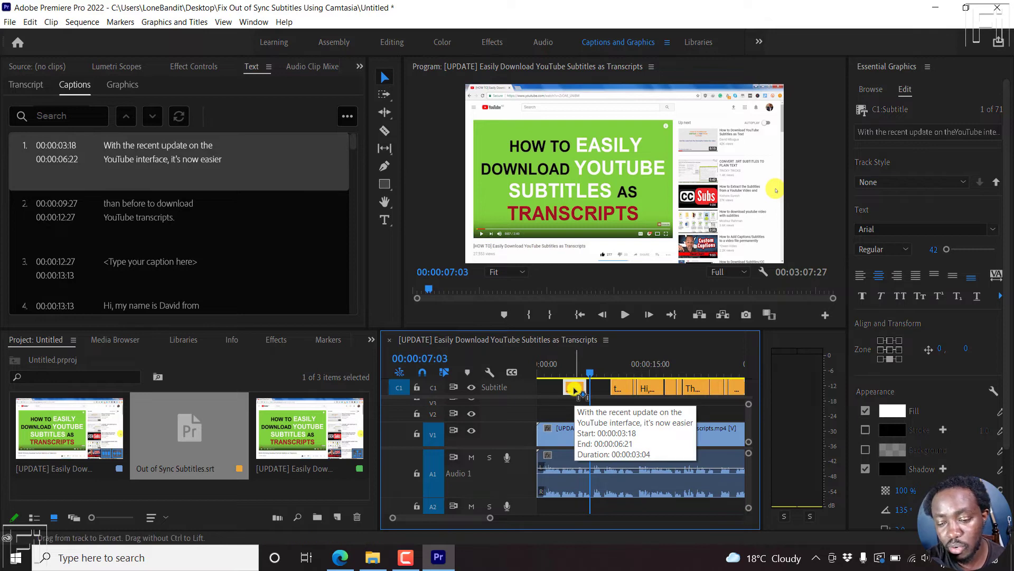
key(ctrl+z)
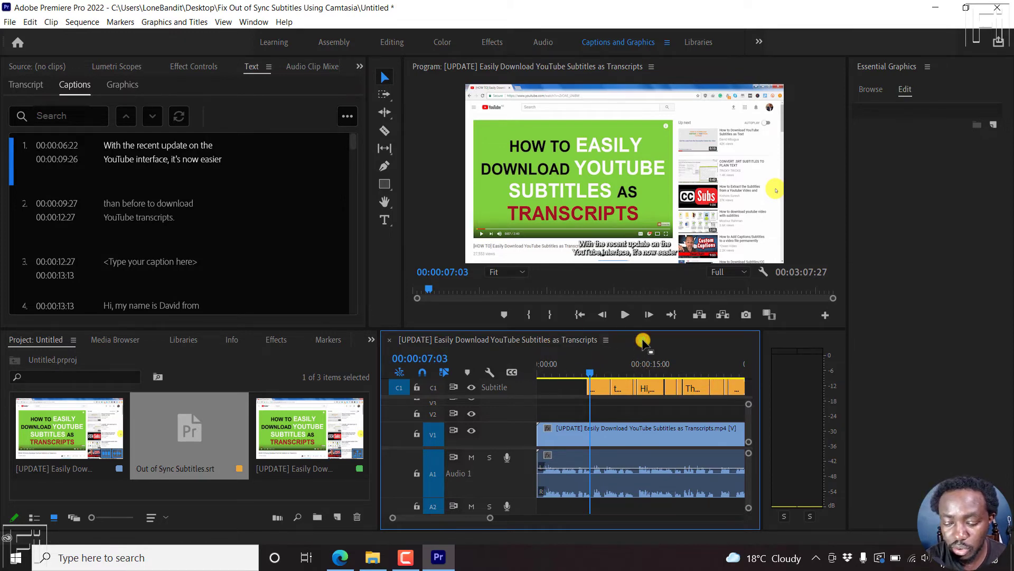
Step: Select all captions from the Captions panel with Ctrl+A and zoom the timeline into the opening seconds
key(backslash)
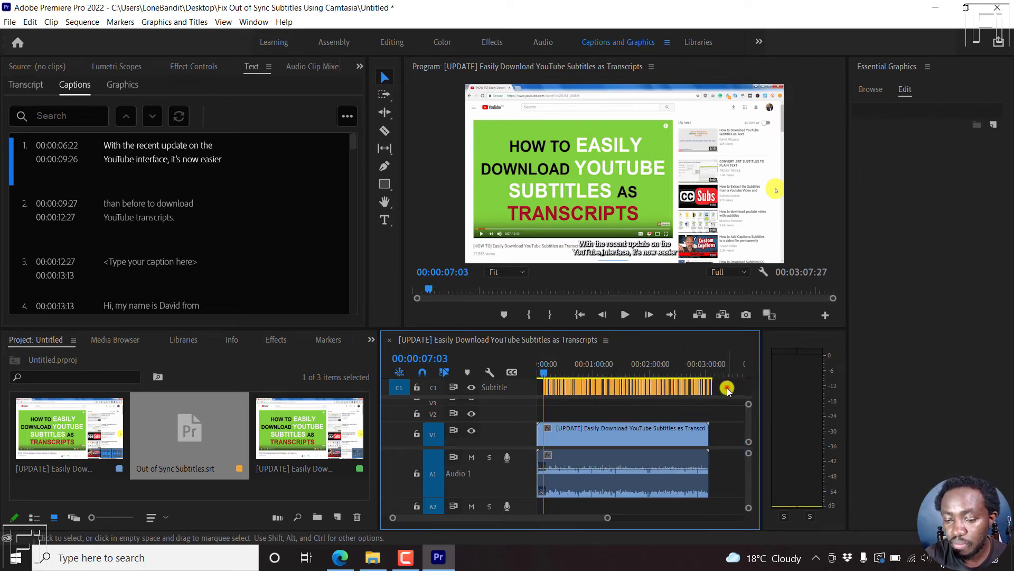
drag(728, 389, 539, 387)
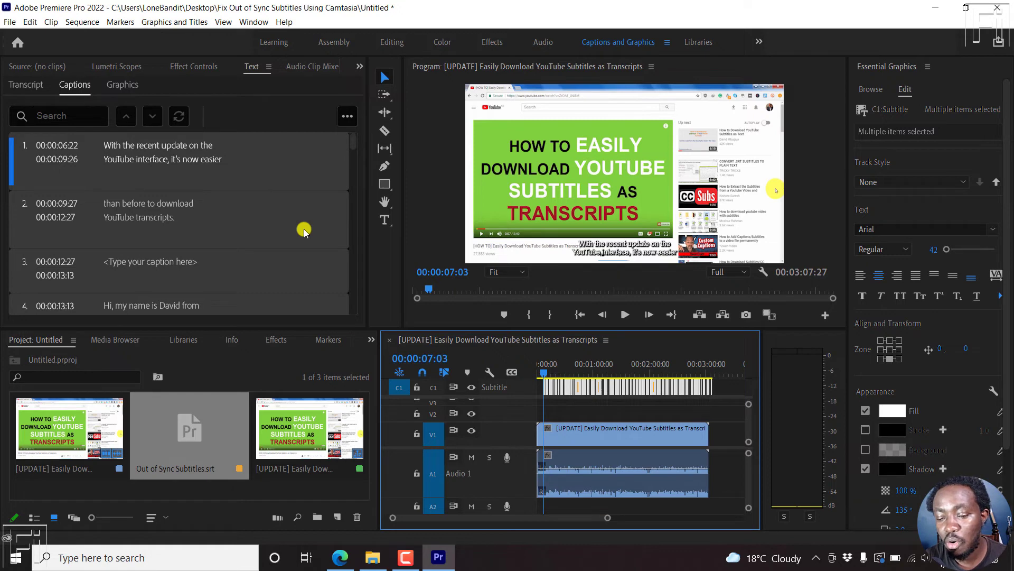
click(735, 387)
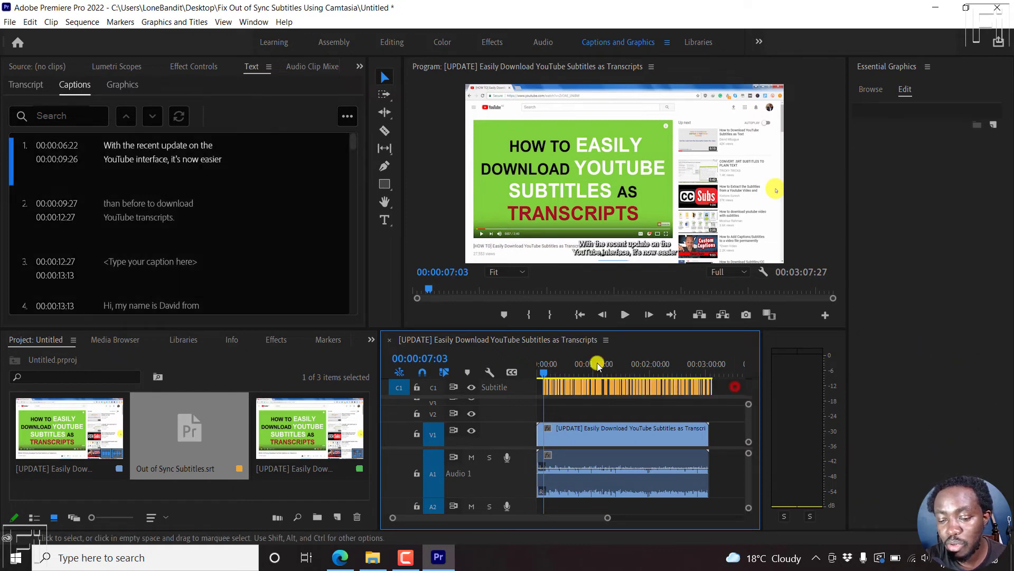
click(244, 149)
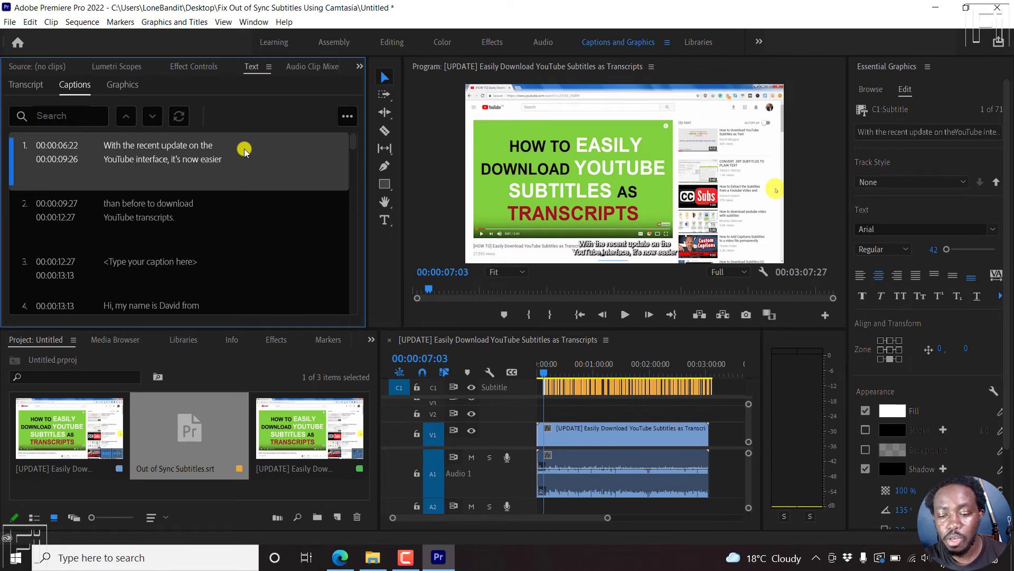
key(ctrl+a)
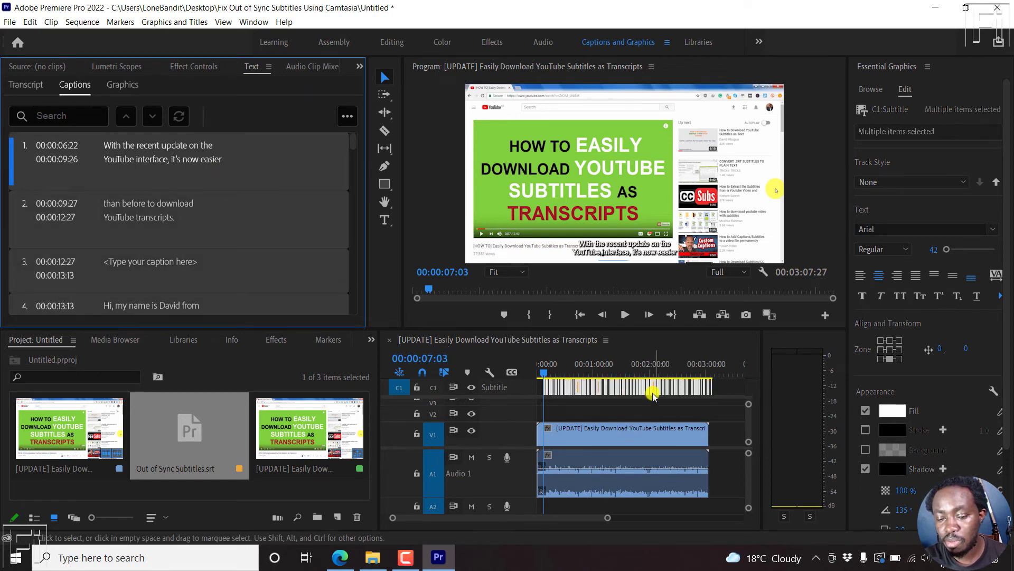
click(649, 341)
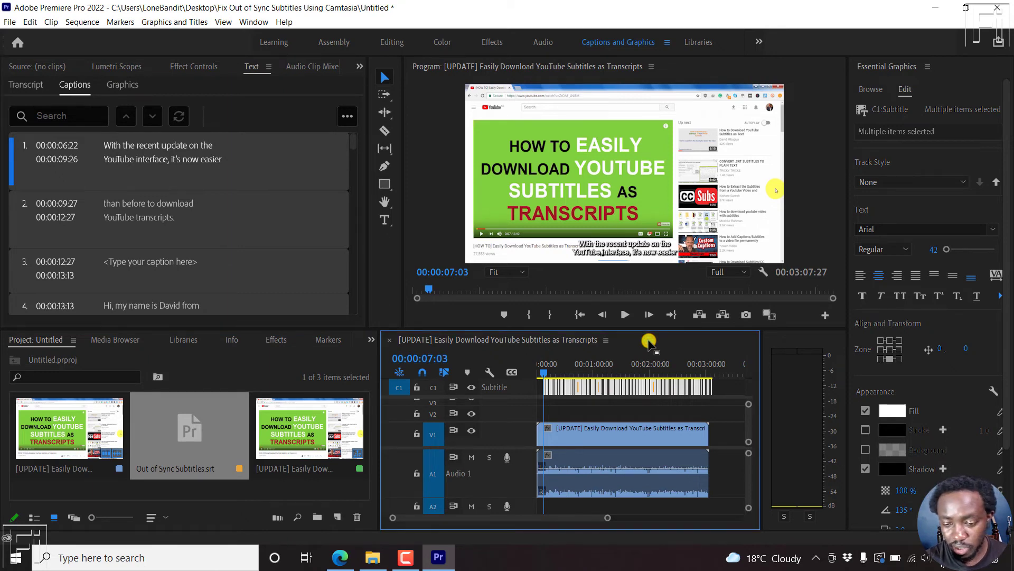
key(equal)
key(equal)
key(equal)
key(equal)
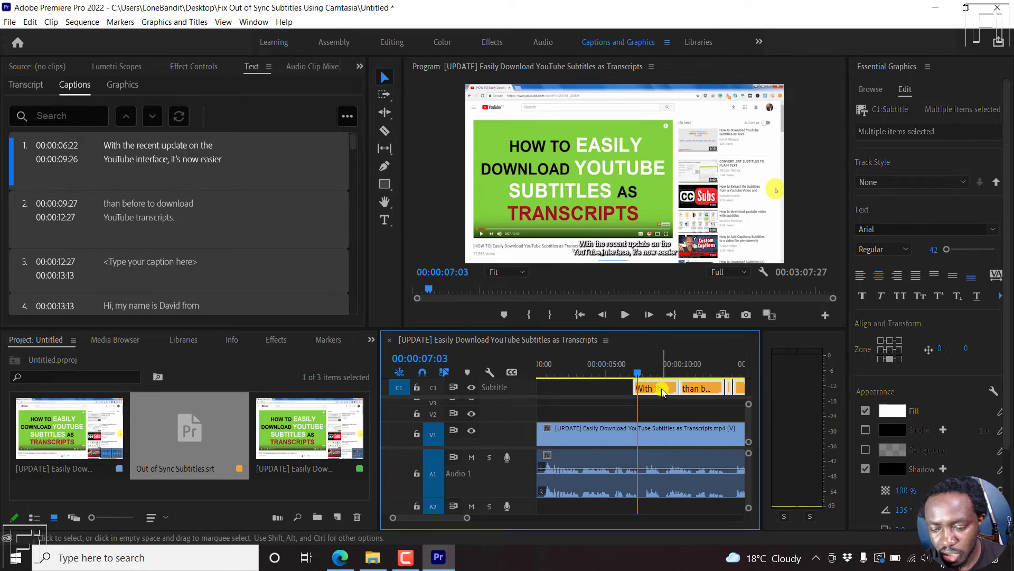
Step: Slide all captions earlier so caption 1 starts at 00:00:00:26, where the audio waveform begins
drag(640, 375, 551, 387)
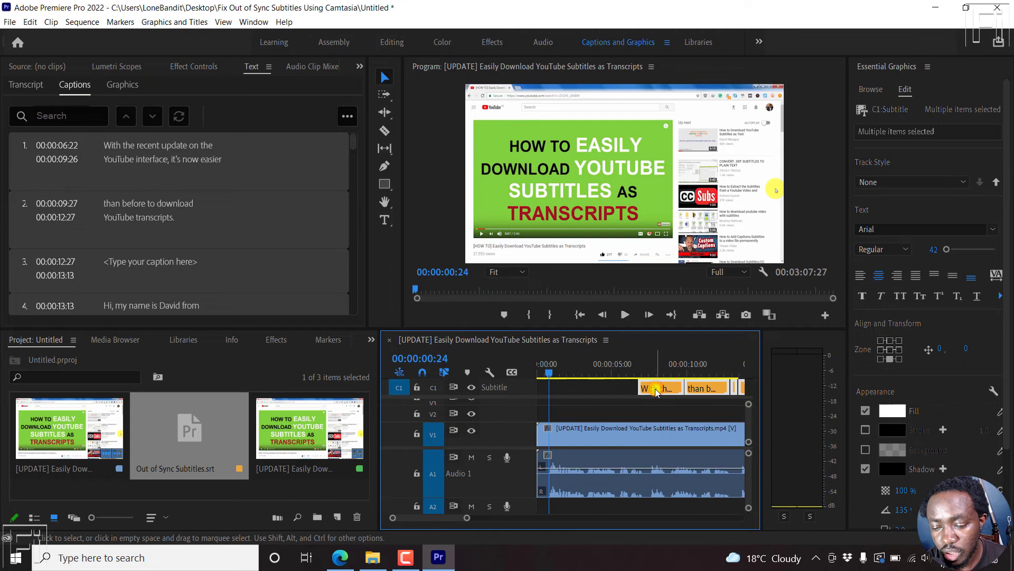
drag(655, 391, 568, 395)
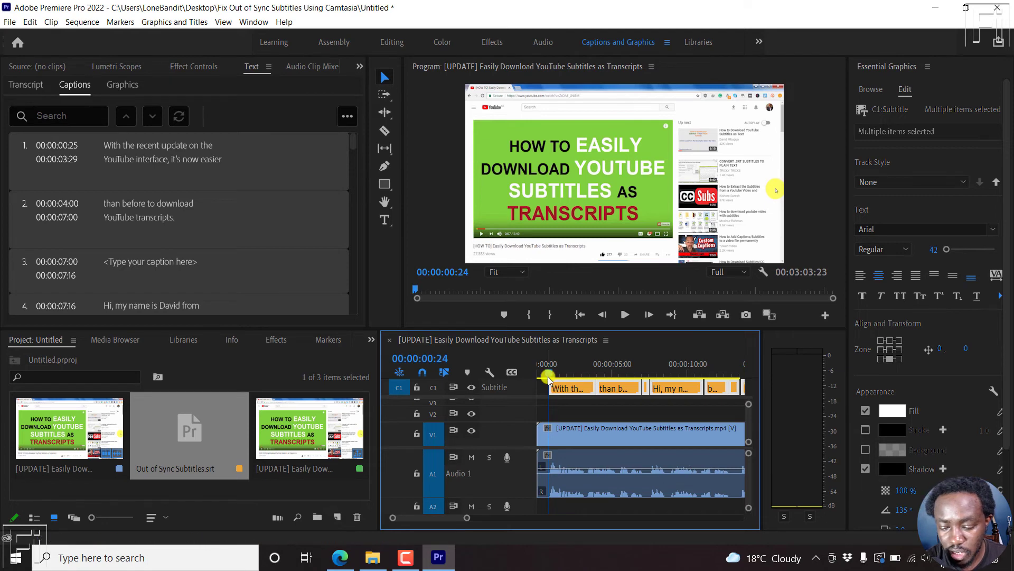
key(=)
key(=)
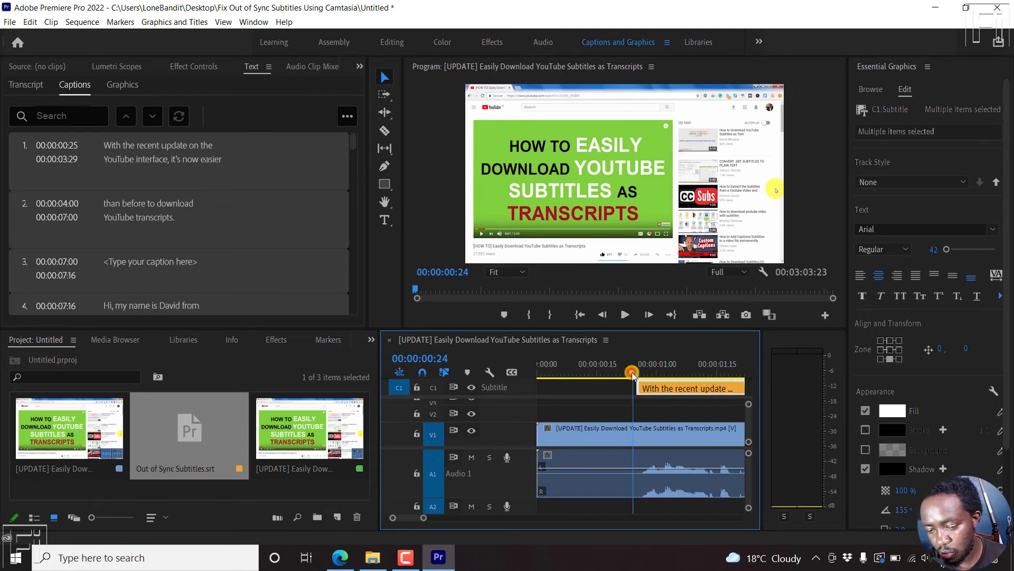
drag(632, 374, 639, 371)
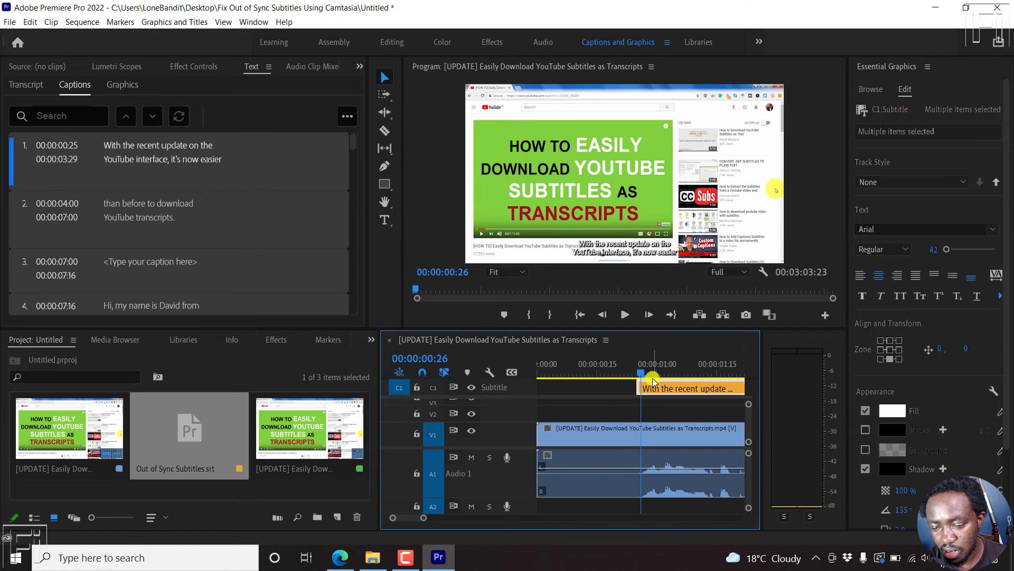
drag(656, 391, 661, 391)
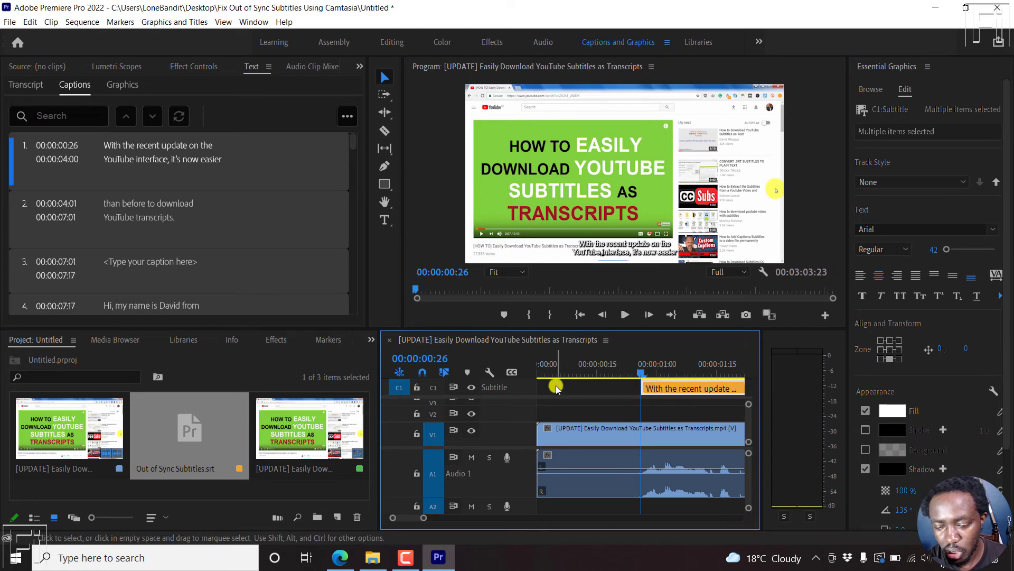
key(minus)
key(minus)
key(minus)
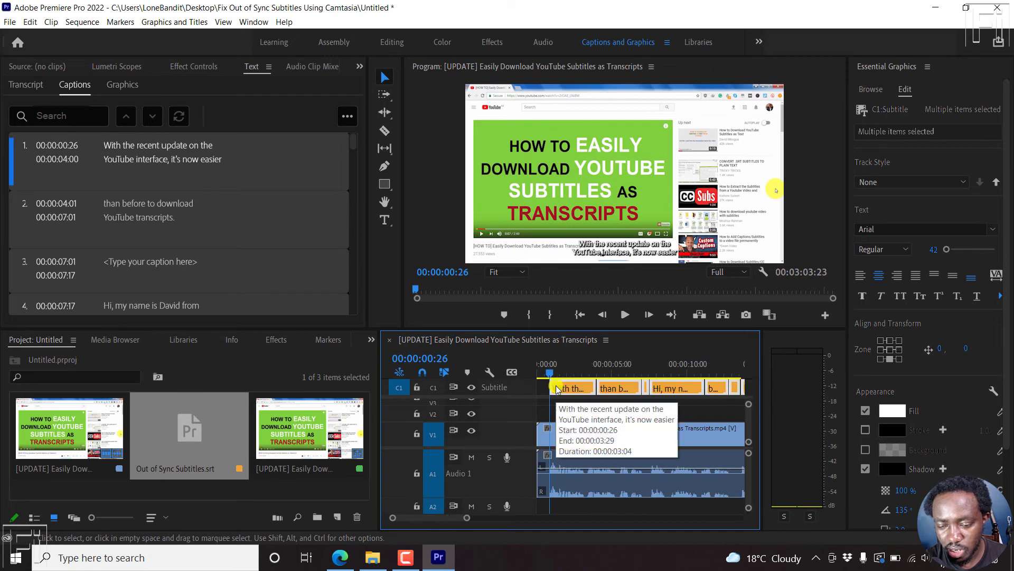
Step: Enlarge the Program monitor and play from the start to confirm the captions match the audio
click(544, 408)
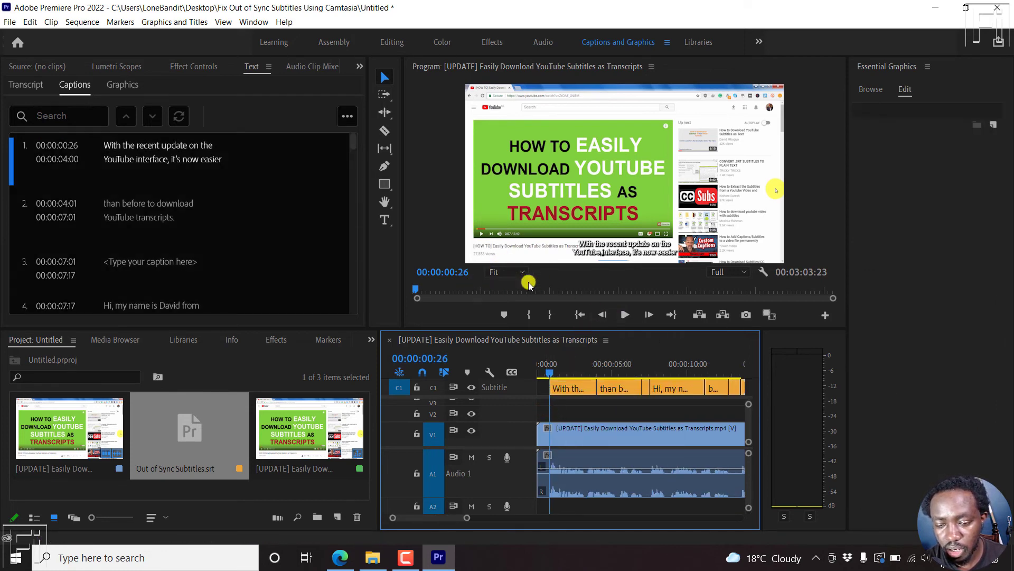
click(441, 233)
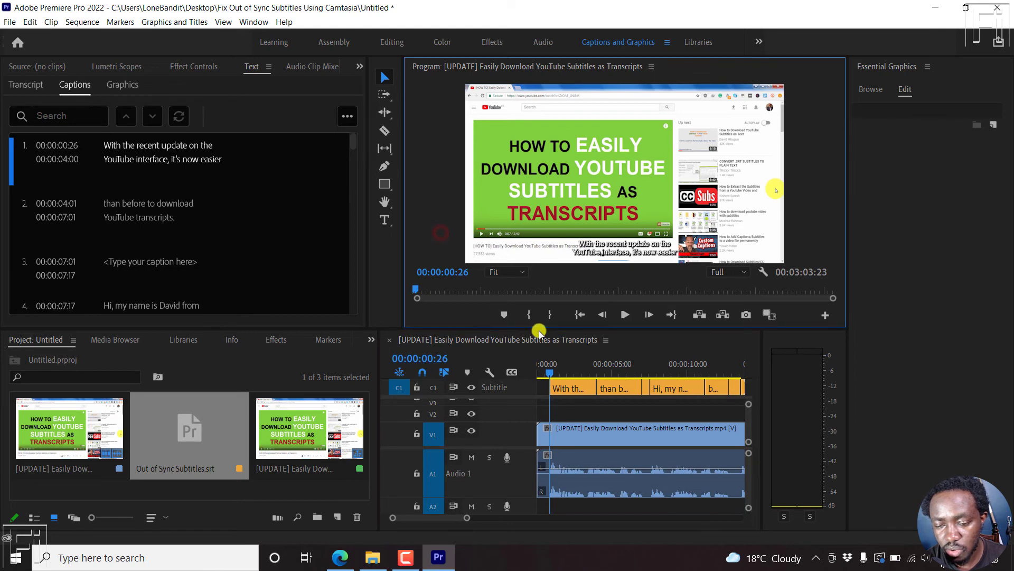
drag(538, 330, 538, 390)
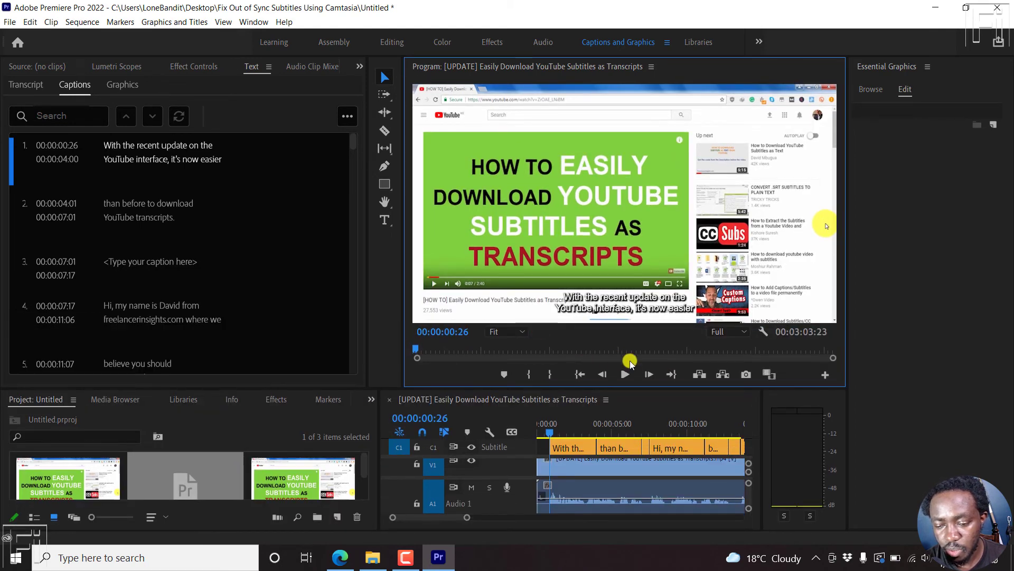
click(539, 427)
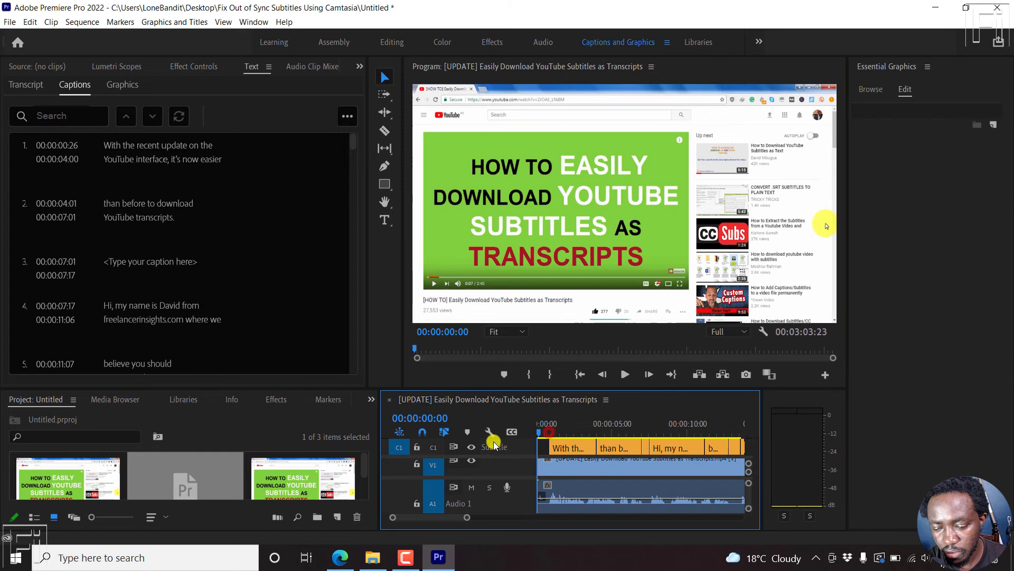
key(space)
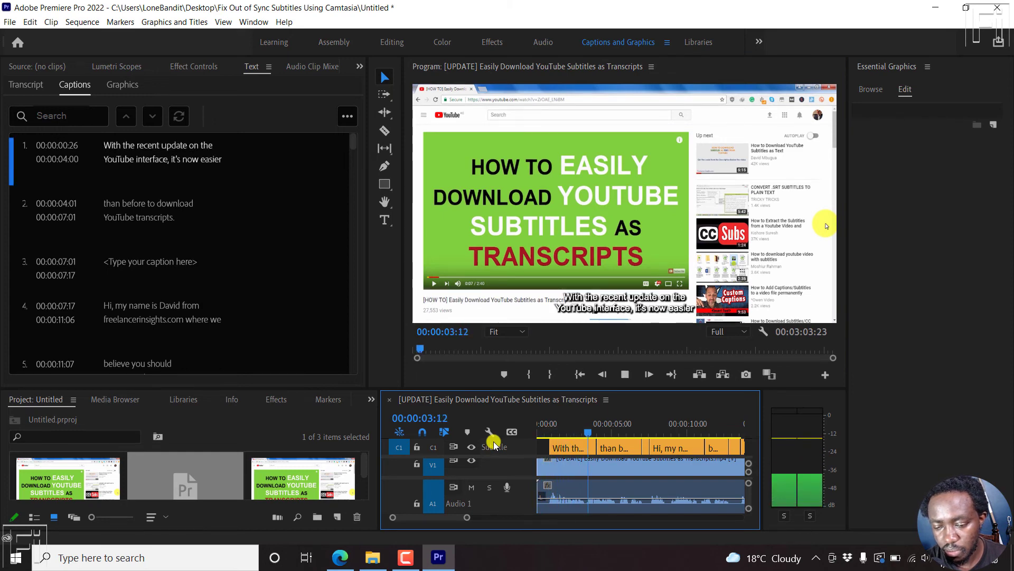
key(space)
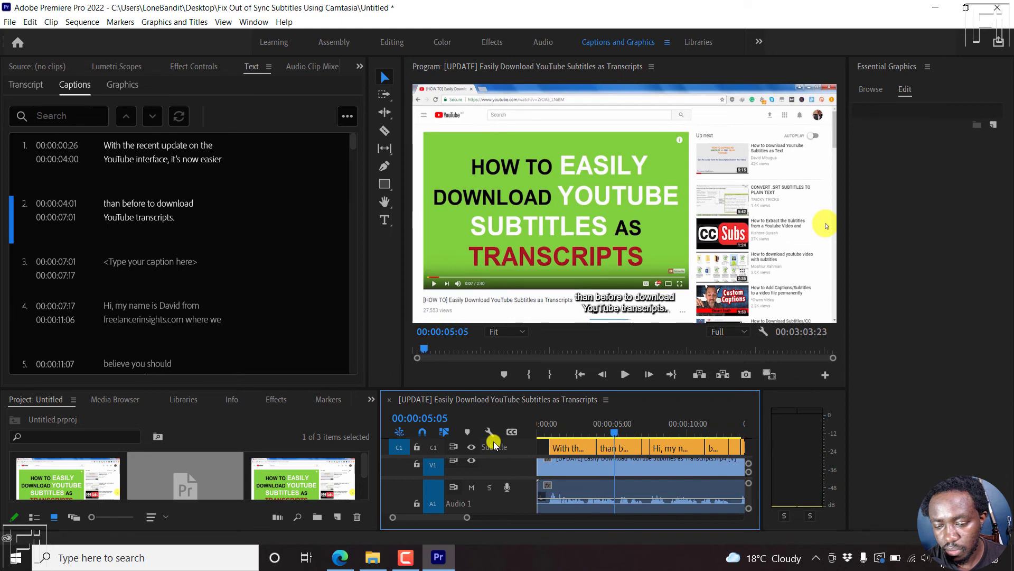